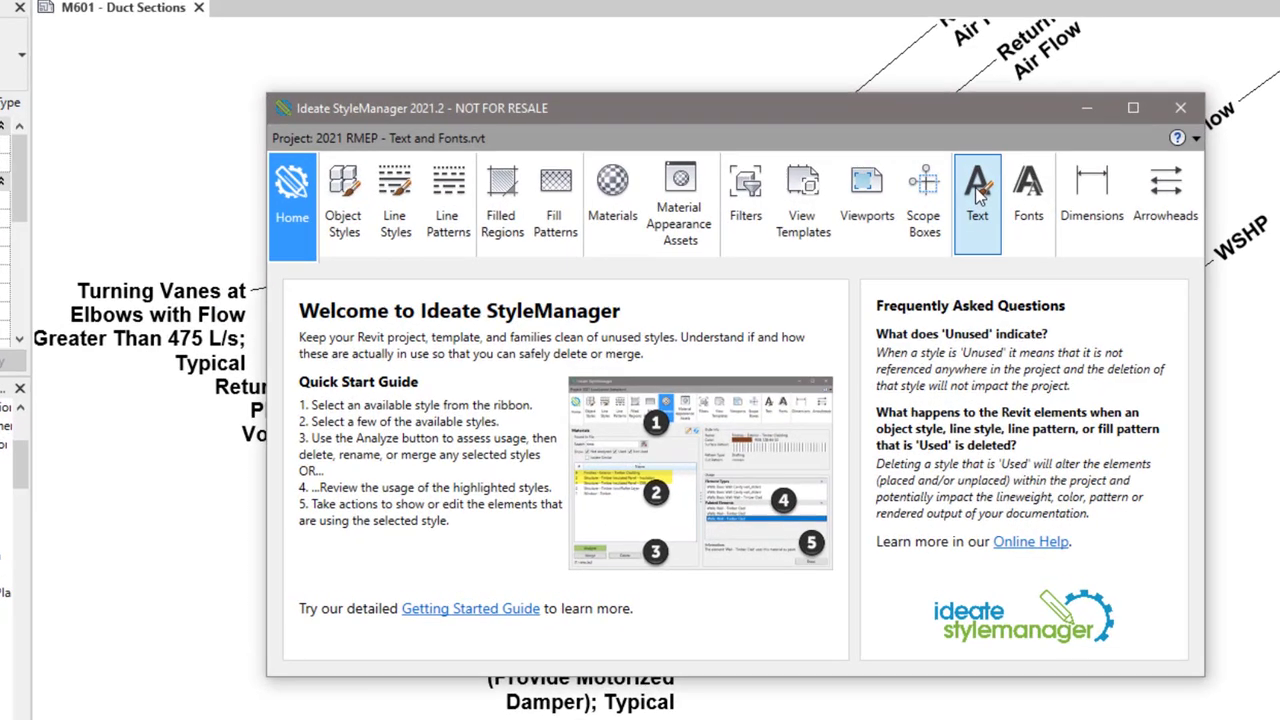
List the project's text types and inspect 1.5mm Arial, 1/4" ARIAL, 1/8" Arial, 2.5mm Arial and 3/32" Arial.
{"action": "left_click", "coordinate": [977, 192]}
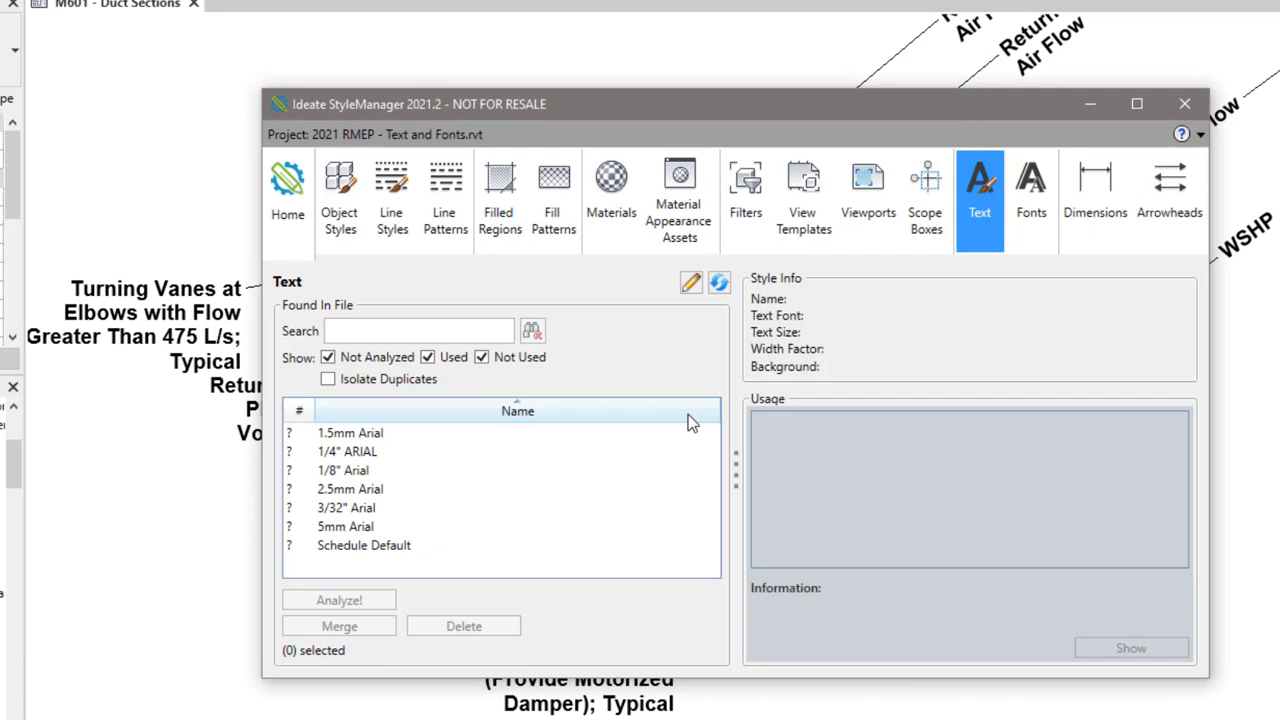
{"action": "left_click", "coordinate": [372, 437]}
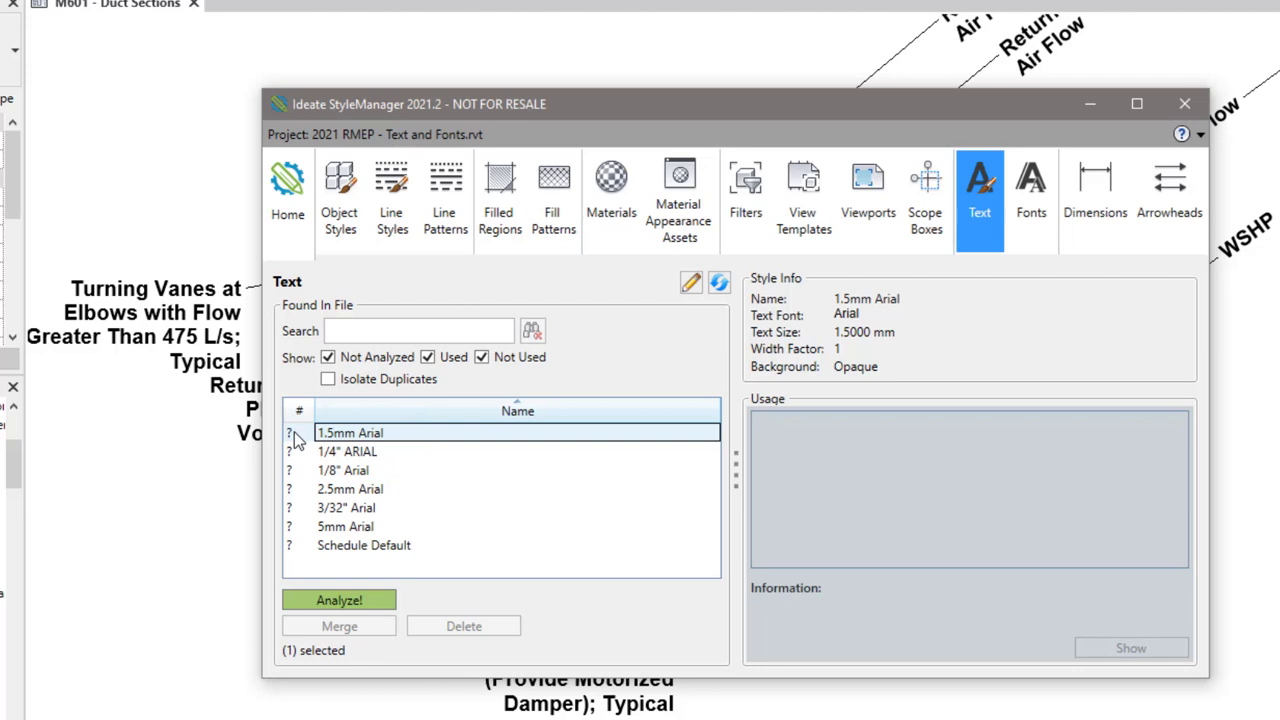
{"action": "left_click", "coordinate": [348, 452]}
{"action": "left_click", "coordinate": [351, 471]}
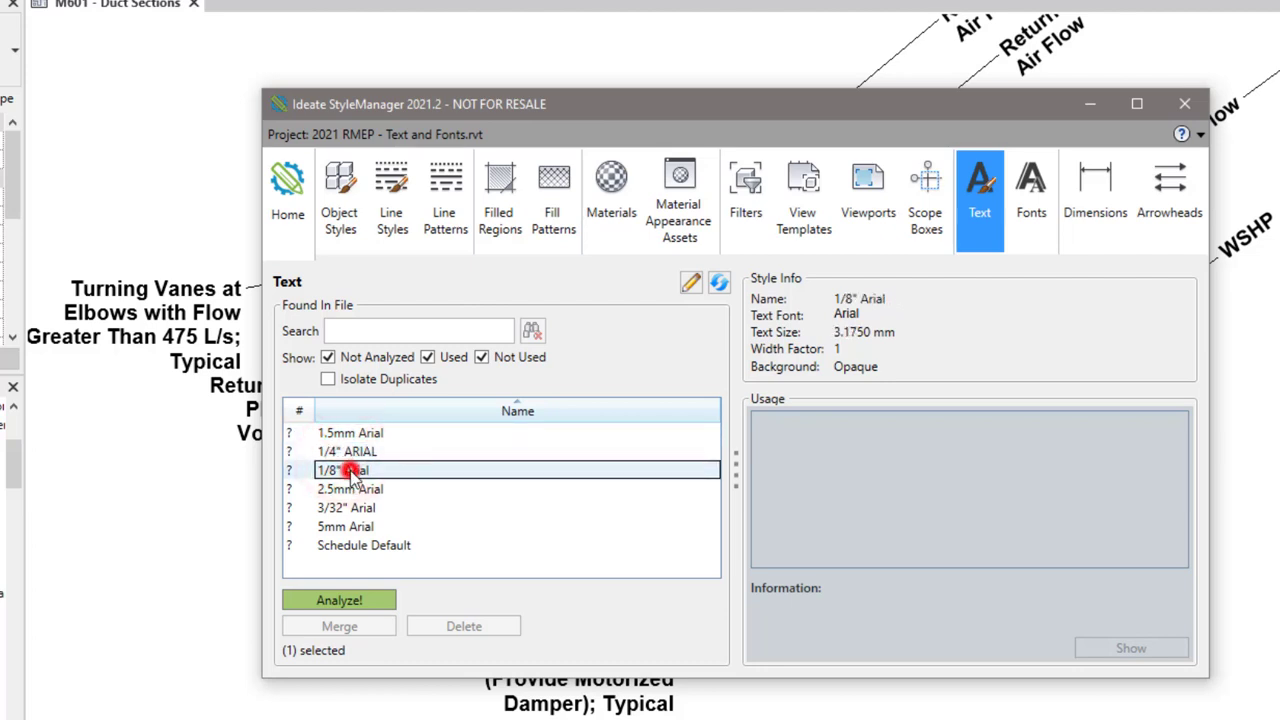
{"action": "left_click", "coordinate": [352, 489]}
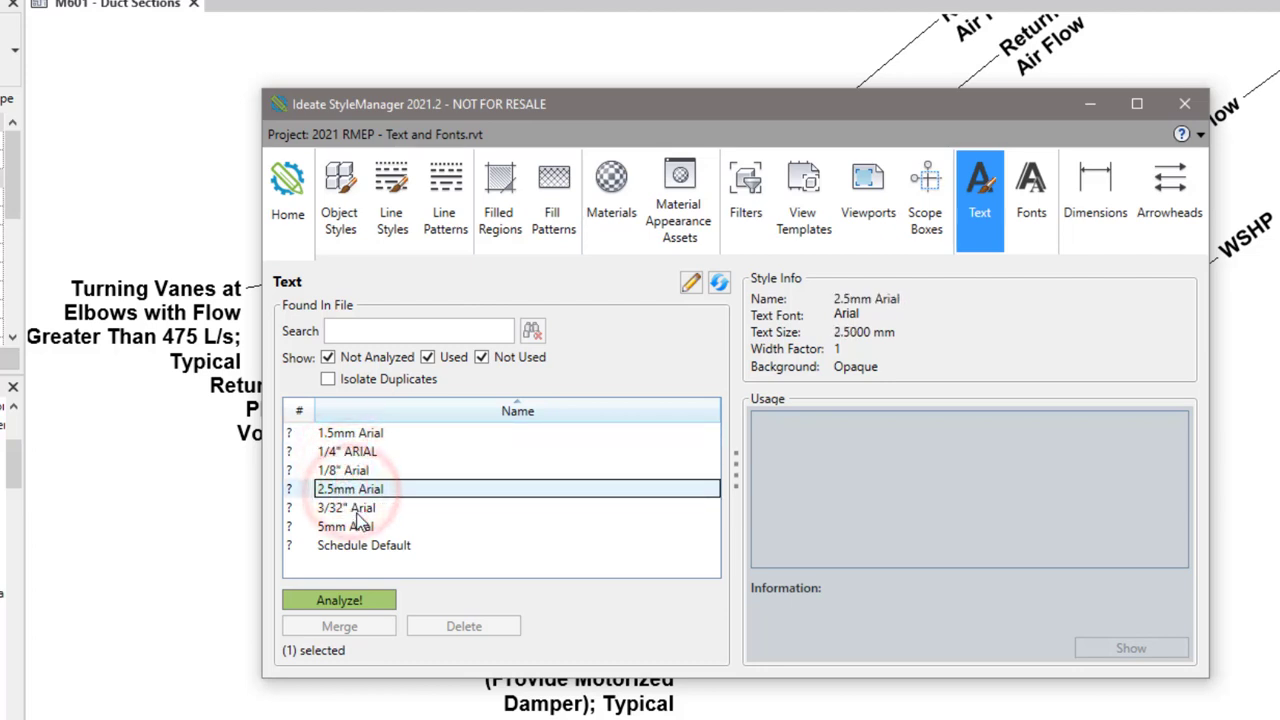
{"action": "left_click", "coordinate": [356, 509]}
{"action": "left_click", "coordinate": [352, 434]}
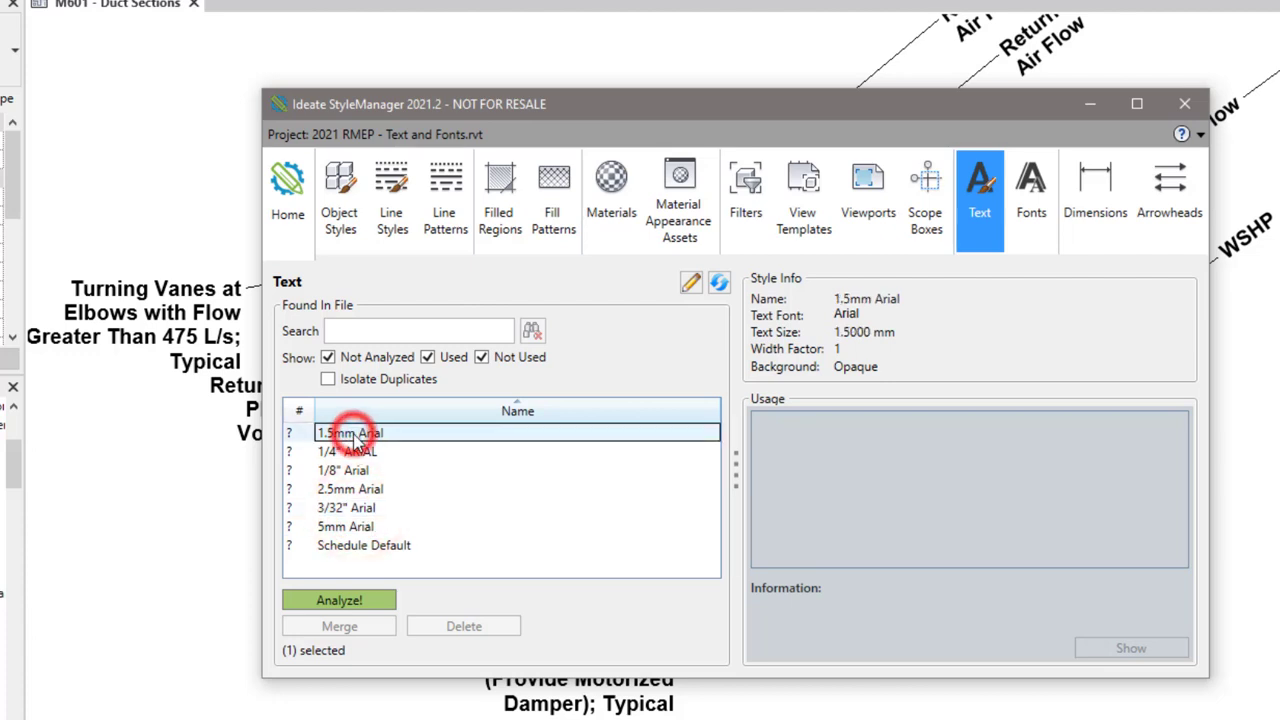
Analyze 1.5mm Arial to find its 316 uses and browse the usage list.
{"action": "double_click", "coordinate": [352, 436]}
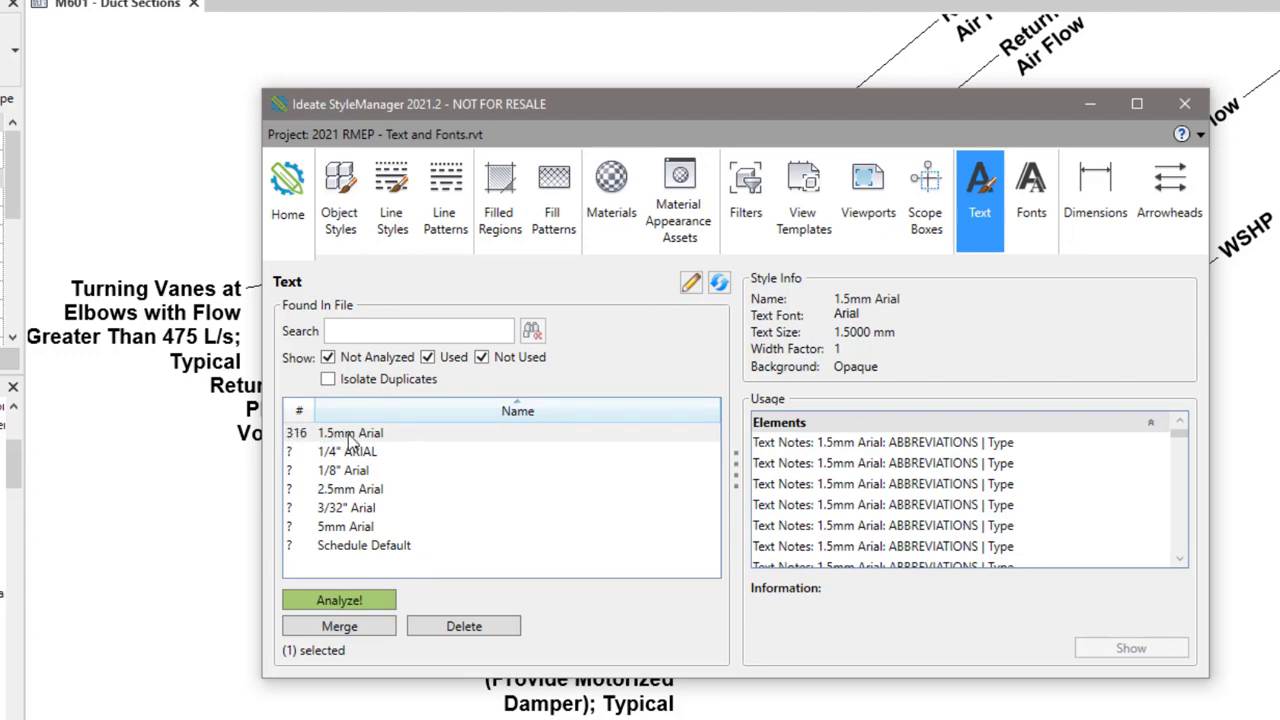
{"action": "left_click", "coordinate": [893, 488]}
{"action": "scroll", "coordinate": [897, 500], "scroll_direction": "down", "scroll_amount": 1}
{"action": "scroll", "coordinate": [897, 500], "scroll_direction": "down", "scroll_amount": 2}
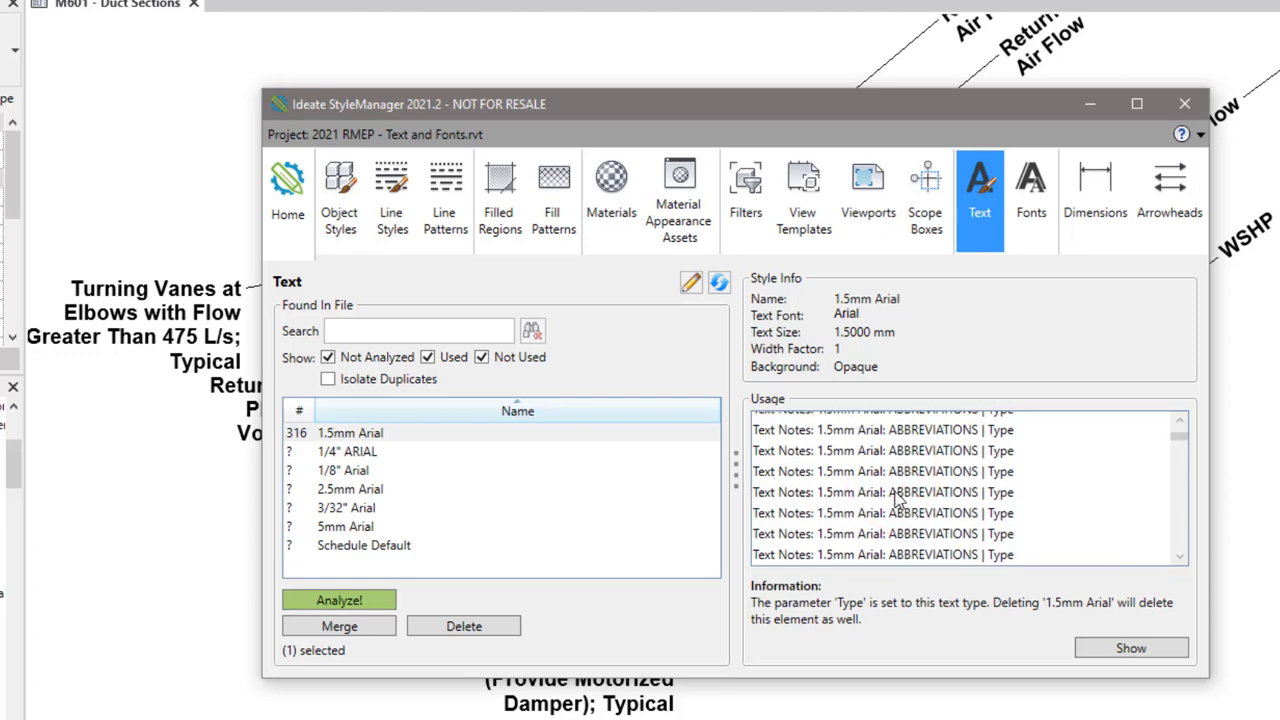
{"action": "scroll", "coordinate": [897, 503], "scroll_direction": "up", "scroll_amount": 3}
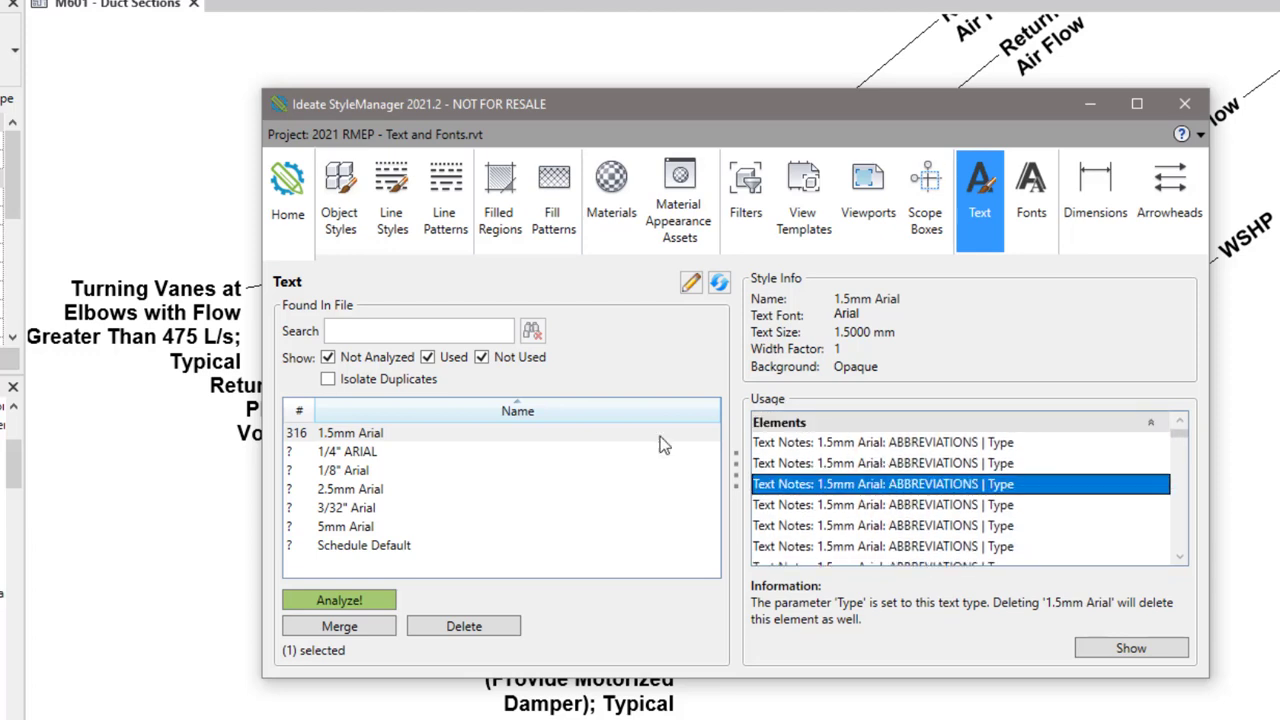
{"action": "left_click", "coordinate": [366, 455]}
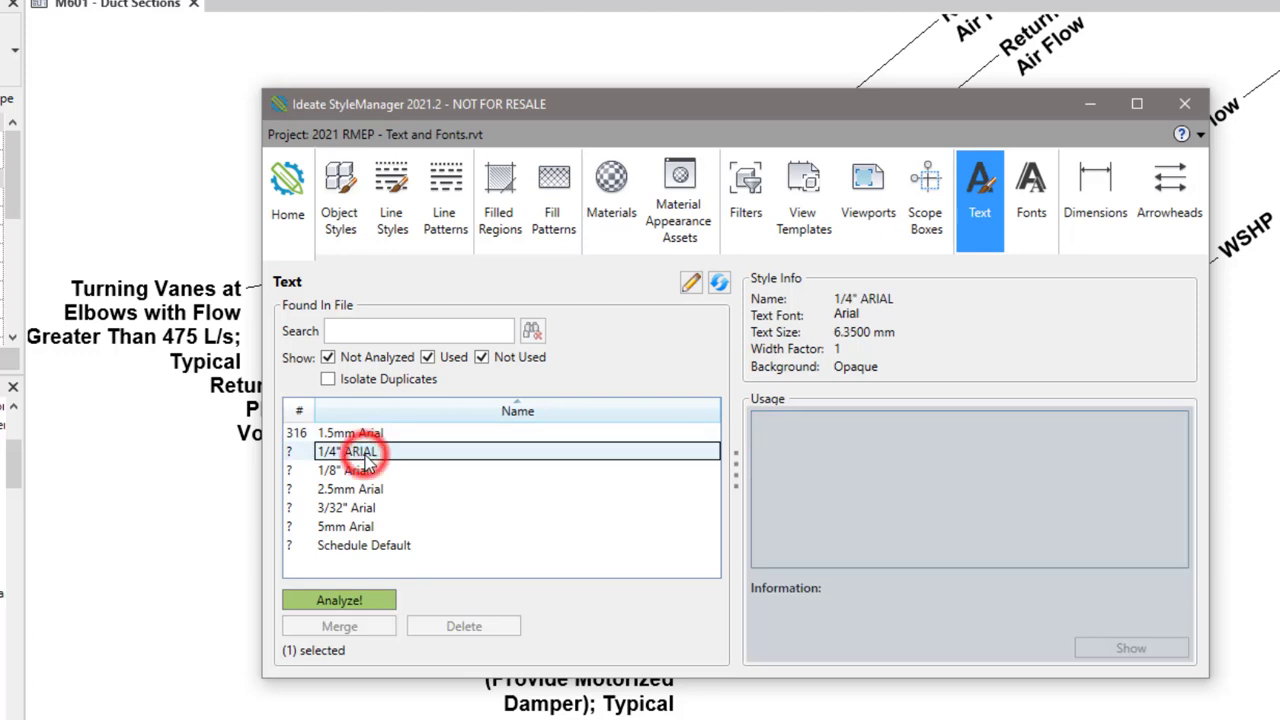
Analyze usage of 1/4" ARIAL through Schedule Default and sort the types by count, most used first.
{"action": "left_click", "coordinate": [355, 548], "text": "shift"}
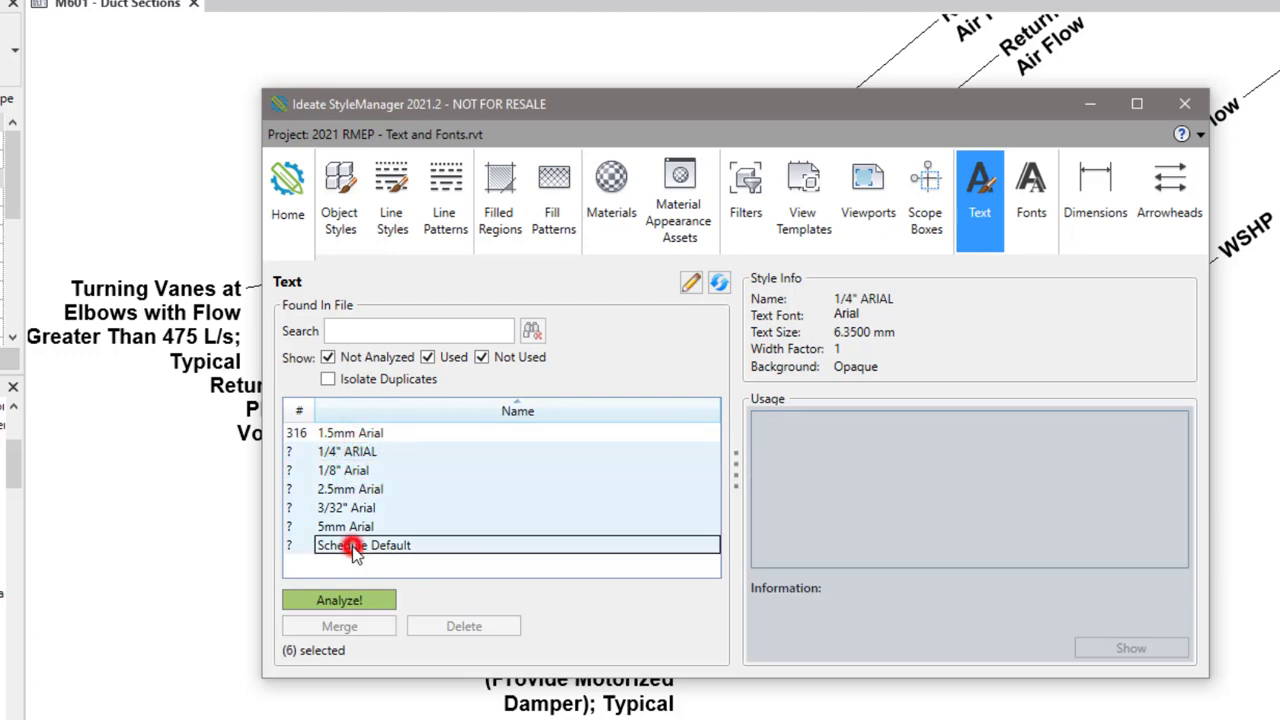
{"action": "left_click", "coordinate": [355, 601]}
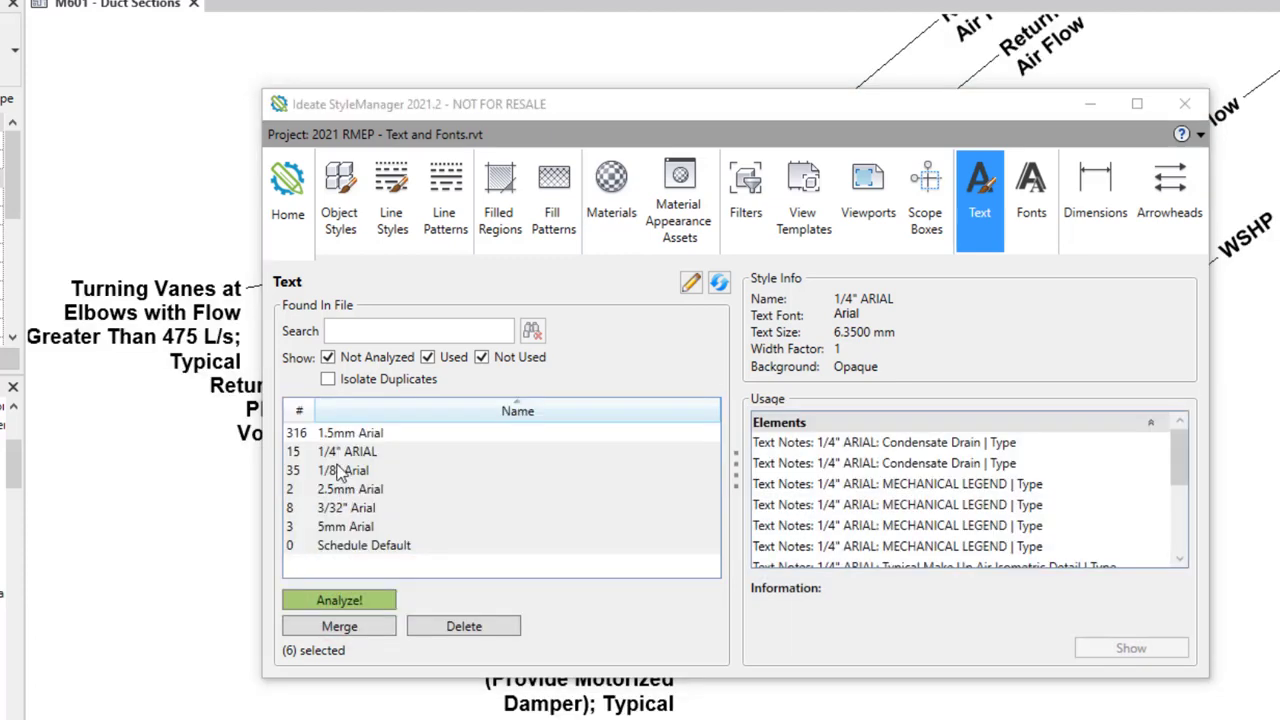
{"action": "left_click", "coordinate": [300, 411]}
{"action": "left_click", "coordinate": [303, 415]}
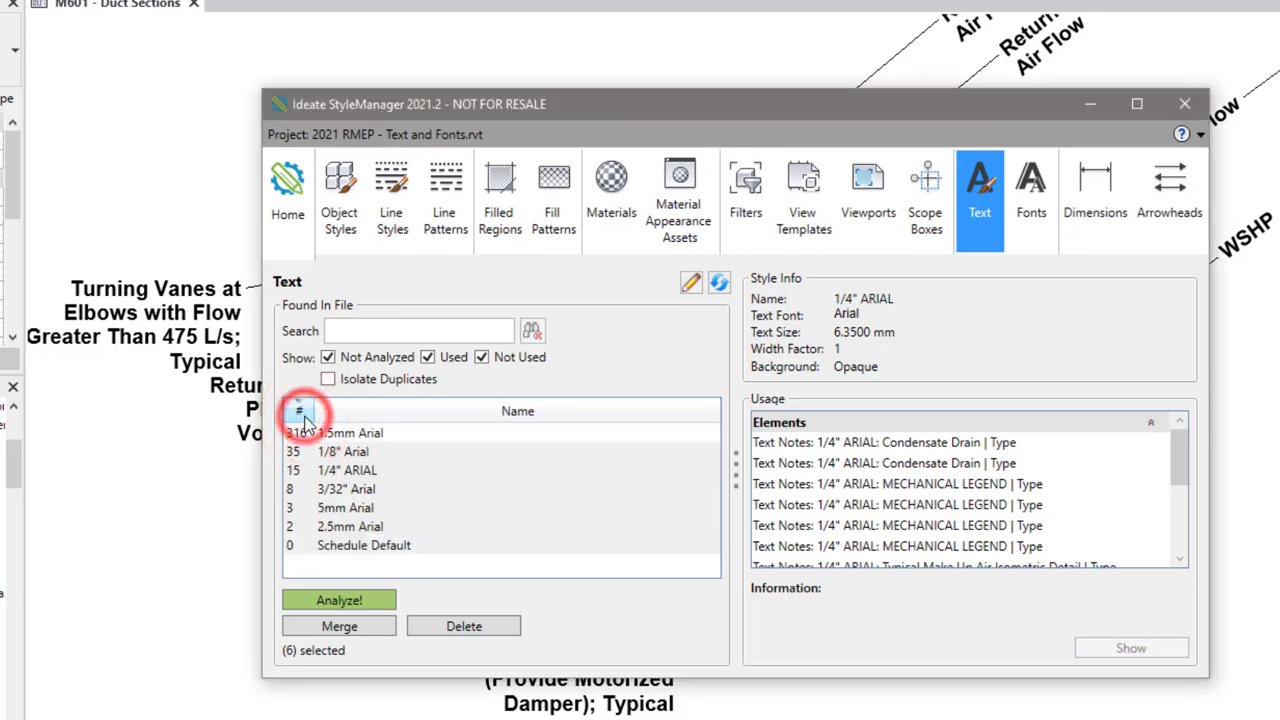
{"action": "left_click", "coordinate": [378, 416]}
{"action": "left_click", "coordinate": [378, 416]}
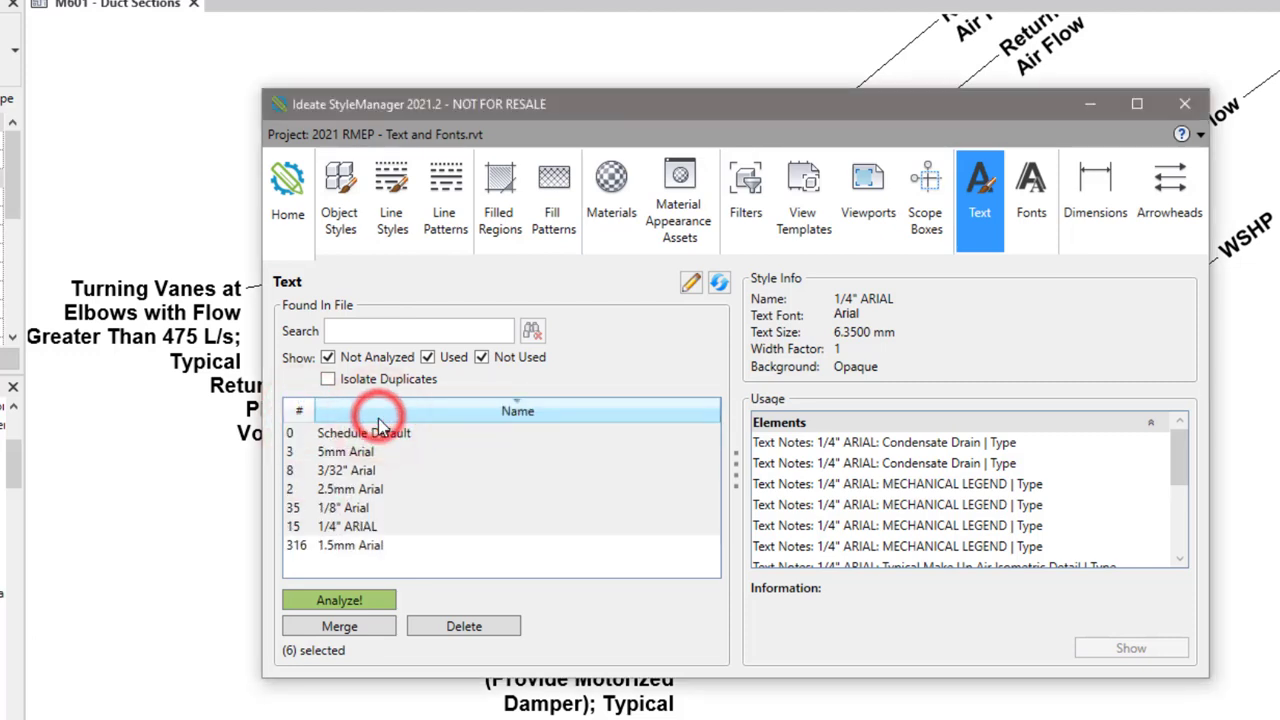
{"action": "left_click", "coordinate": [300, 412]}
{"action": "left_click", "coordinate": [300, 413]}
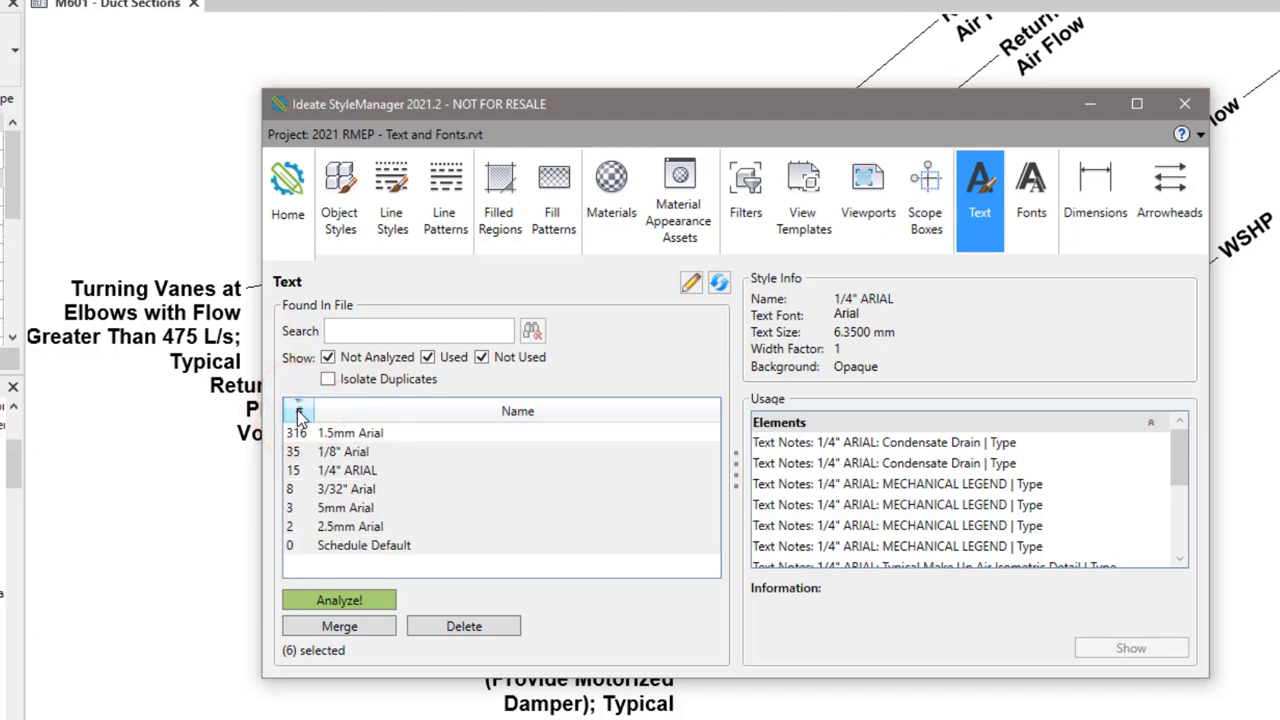
{"action": "left_click", "coordinate": [337, 451]}
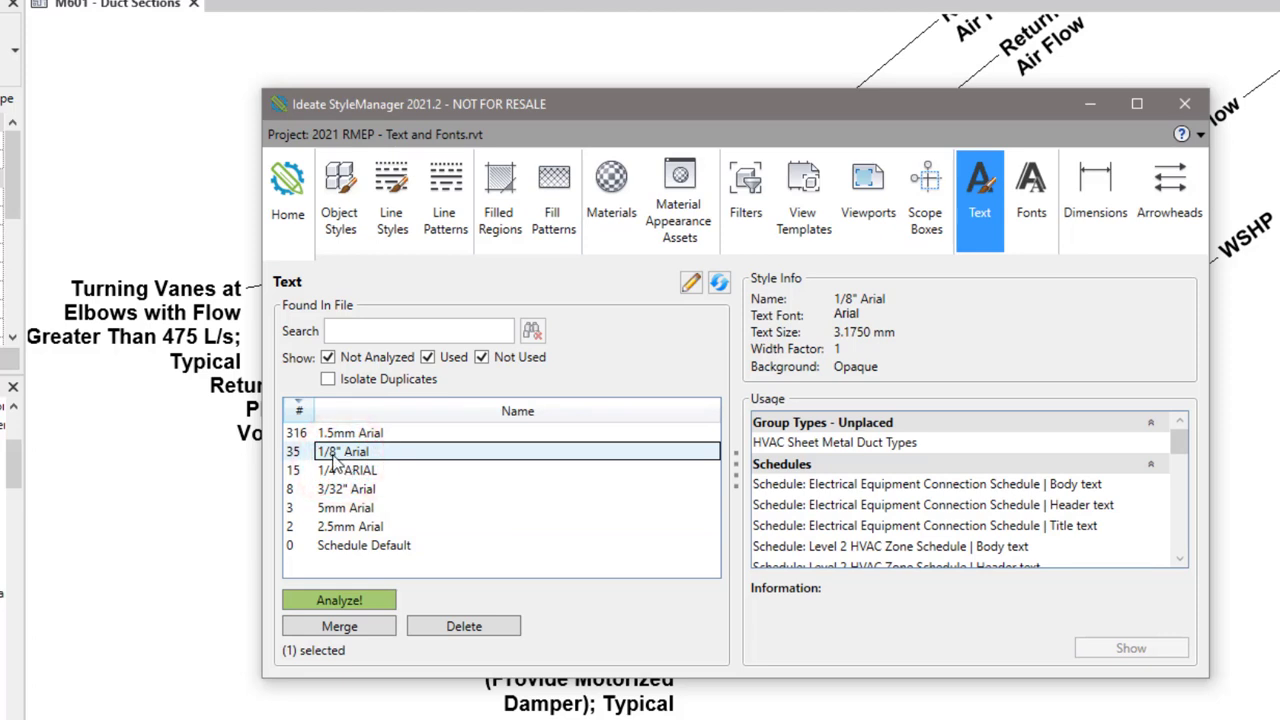
Browse 1/8" Arial's schedule usages, then select only 3/32" Arial to see its 8 Vent thru roof notes.
{"action": "left_click", "coordinate": [962, 508]}
{"action": "scroll", "coordinate": [965, 520], "scroll_direction": "down", "scroll_amount": 1}
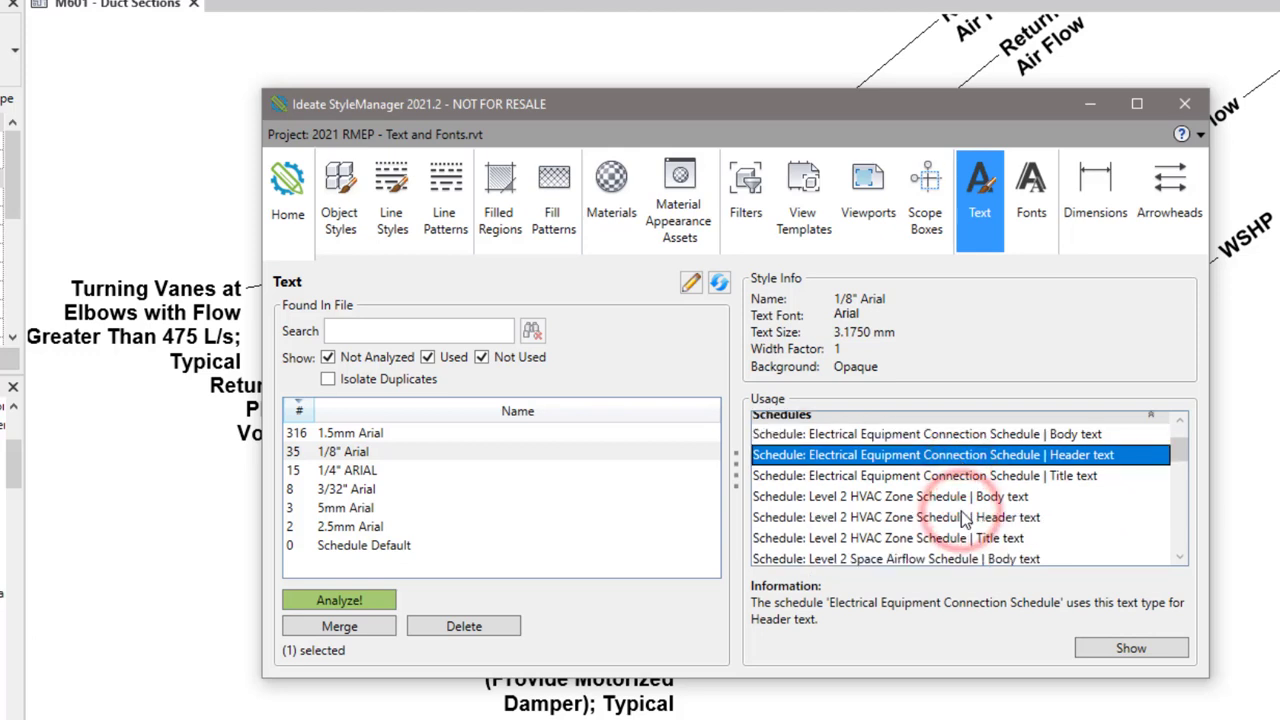
{"action": "scroll", "coordinate": [965, 520], "scroll_direction": "down", "scroll_amount": 1}
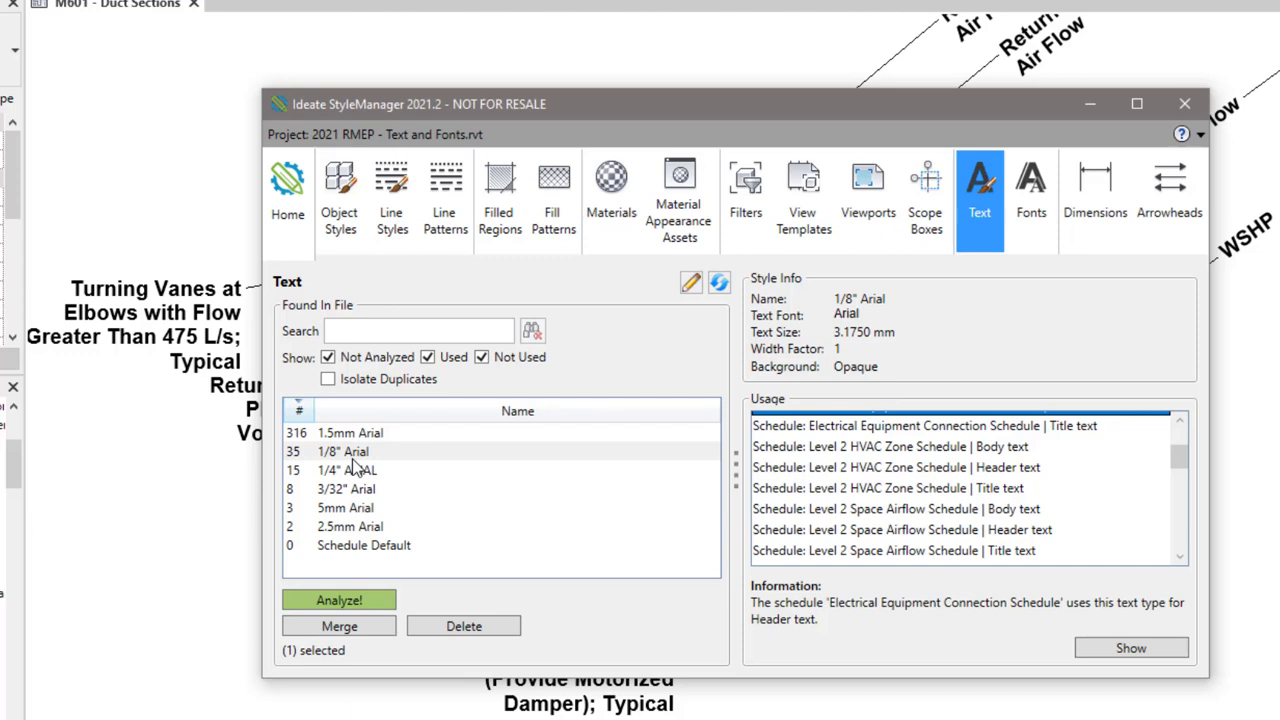
{"action": "left_click", "coordinate": [365, 488]}
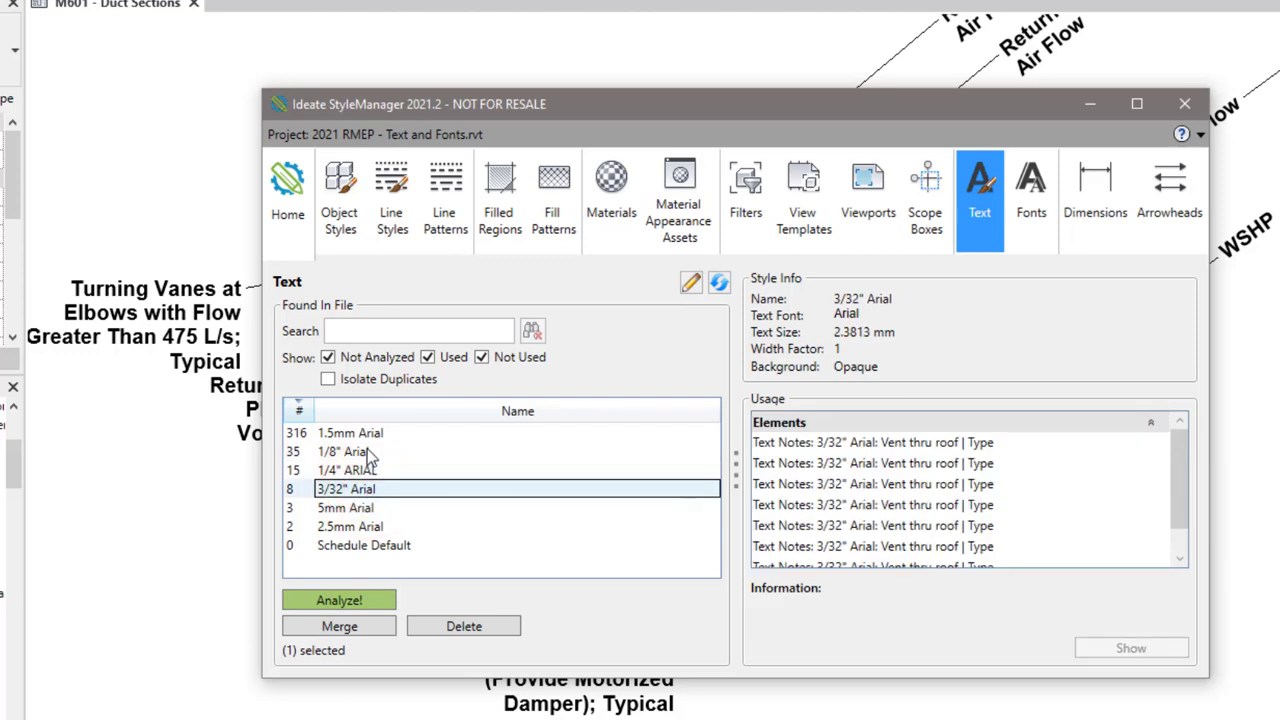
{"action": "left_click", "coordinate": [358, 453], "text": "ctrl"}
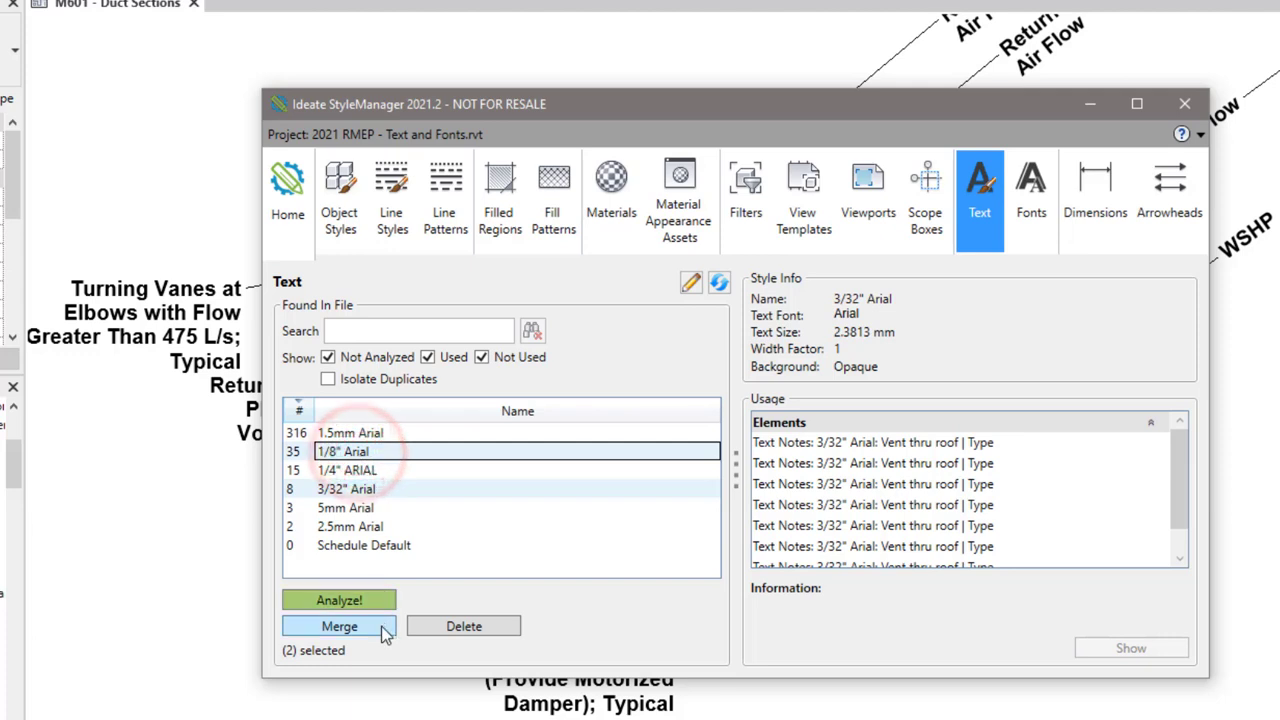
{"action": "left_click", "coordinate": [350, 490]}
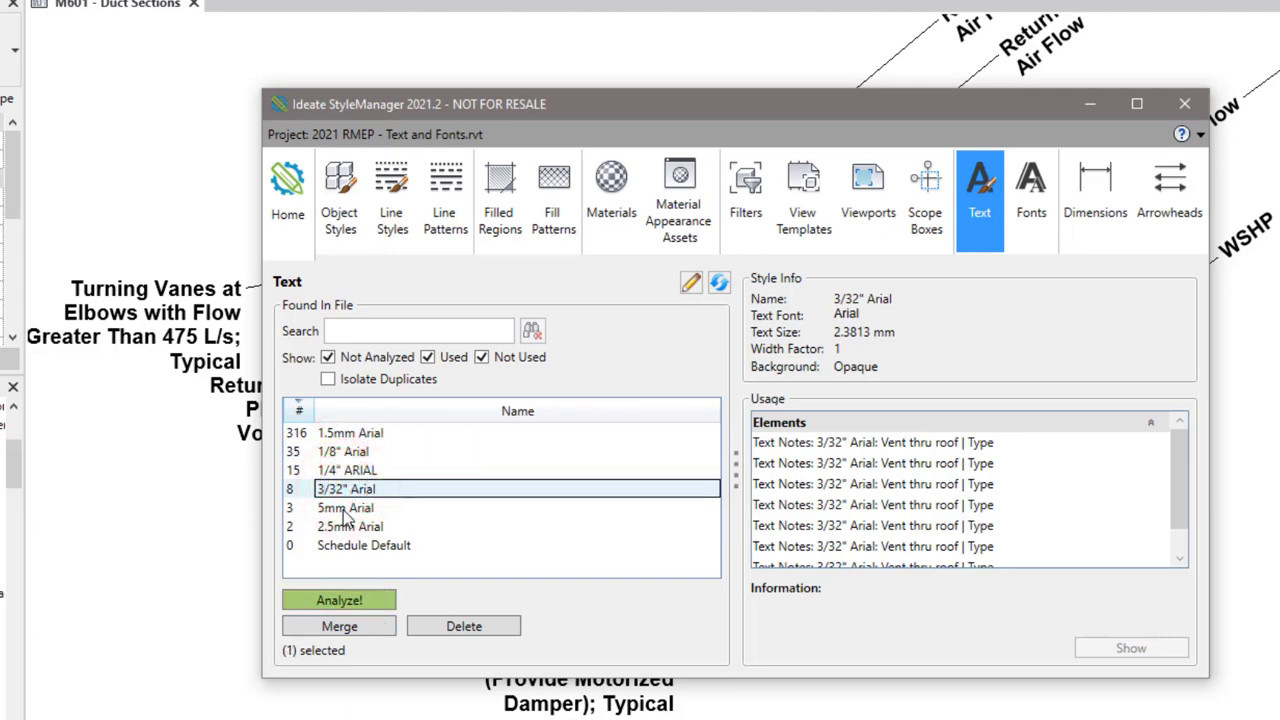
Merge 3/32" Arial into 2.5mm Arial and confirm 2.5mm Arial now has 10 uses.
{"action": "left_click", "coordinate": [340, 527], "text": "ctrl"}
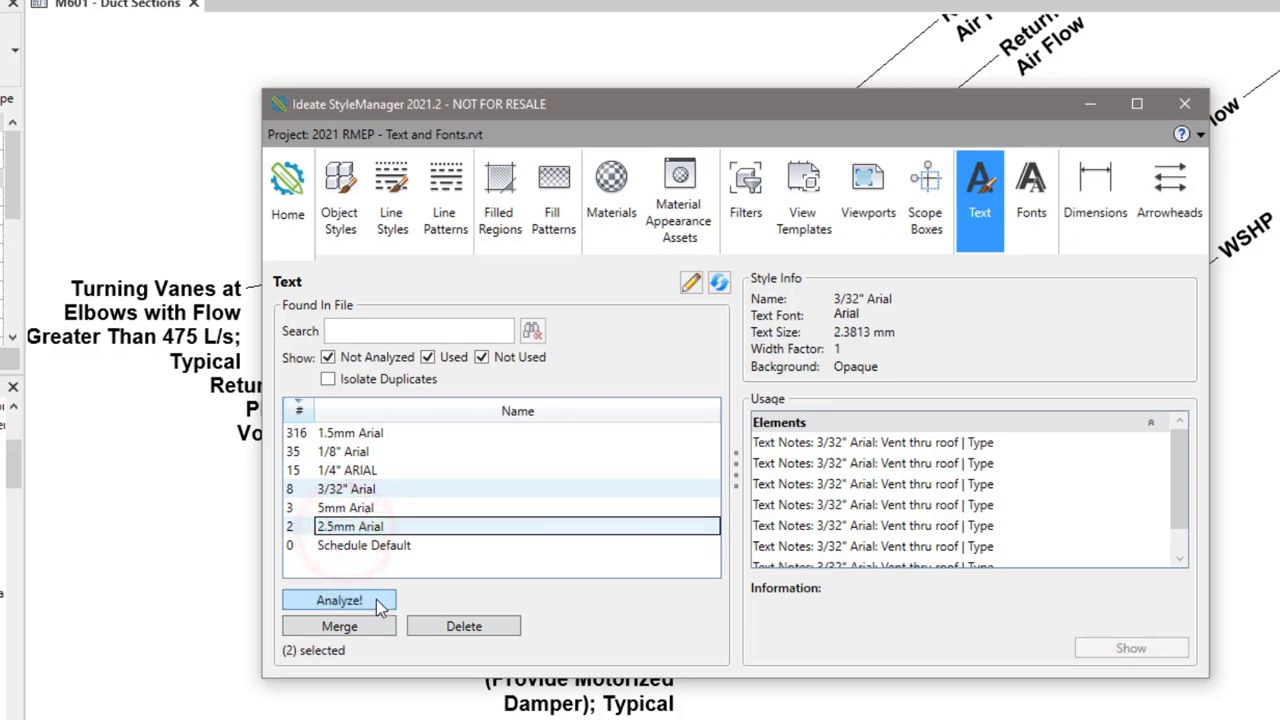
{"action": "left_click", "coordinate": [385, 627]}
{"action": "left_click", "coordinate": [420, 347]}
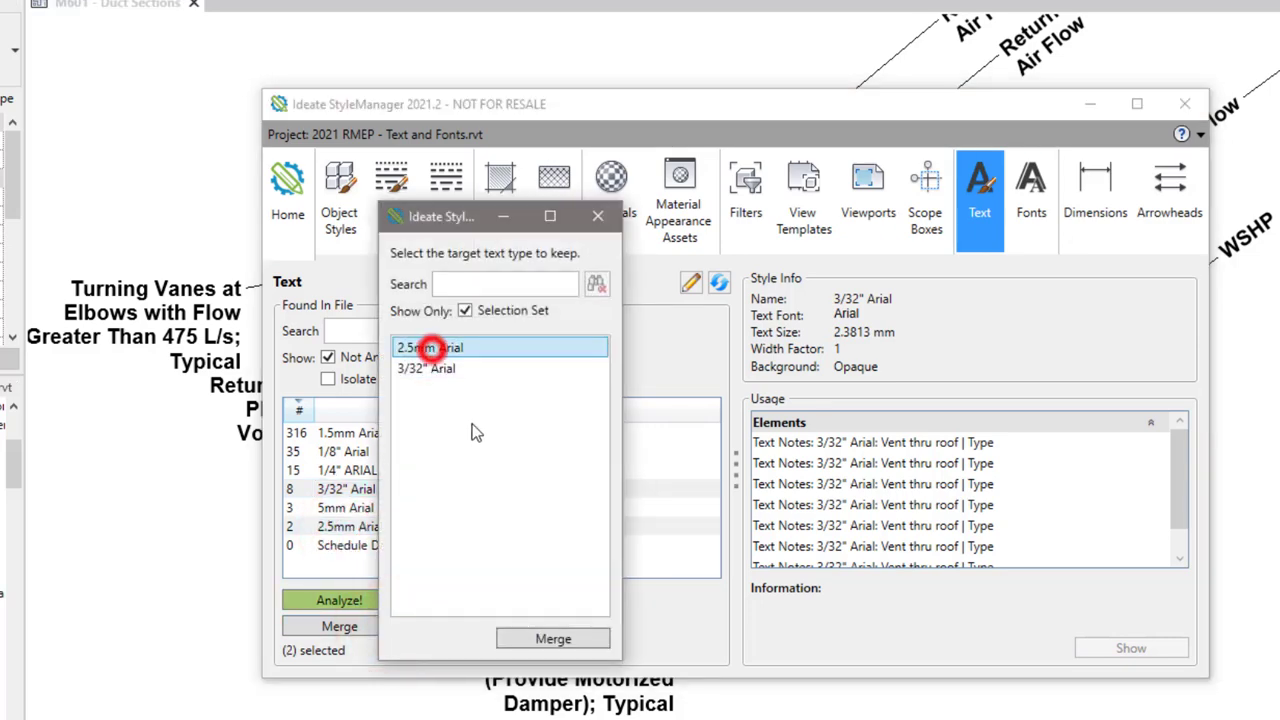
{"action": "left_click", "coordinate": [553, 638]}
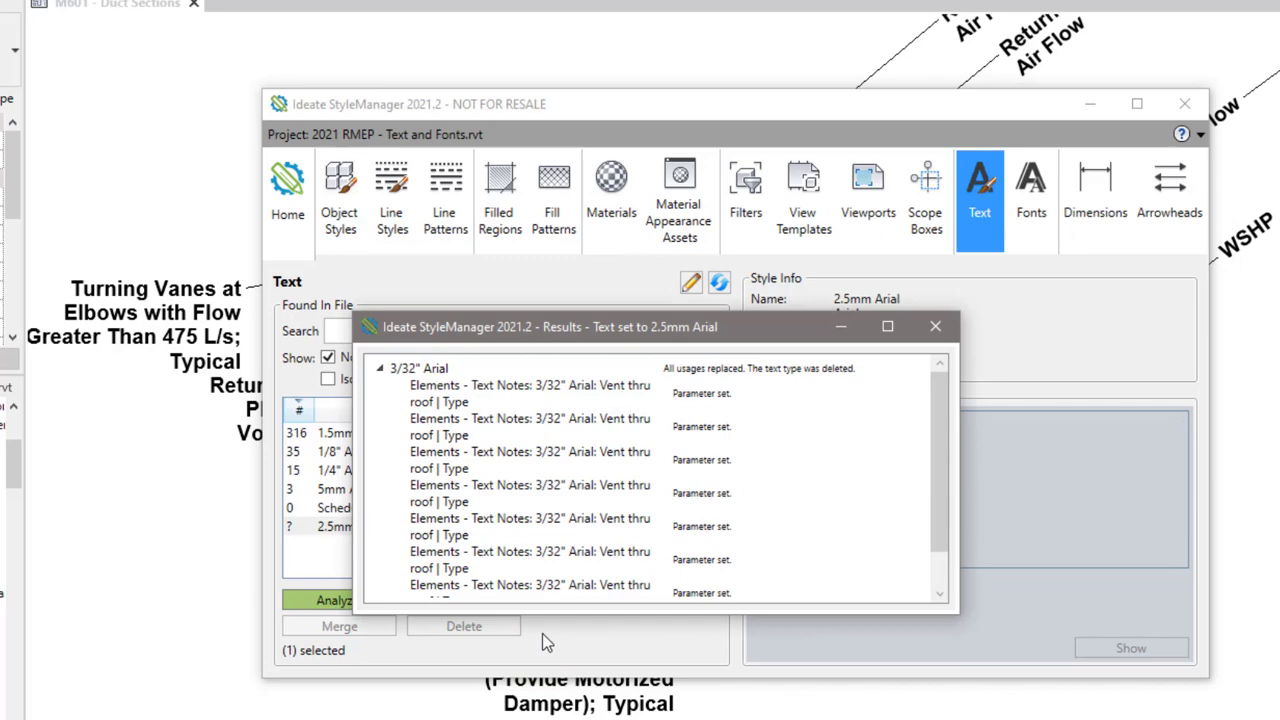
{"action": "left_click", "coordinate": [935, 326]}
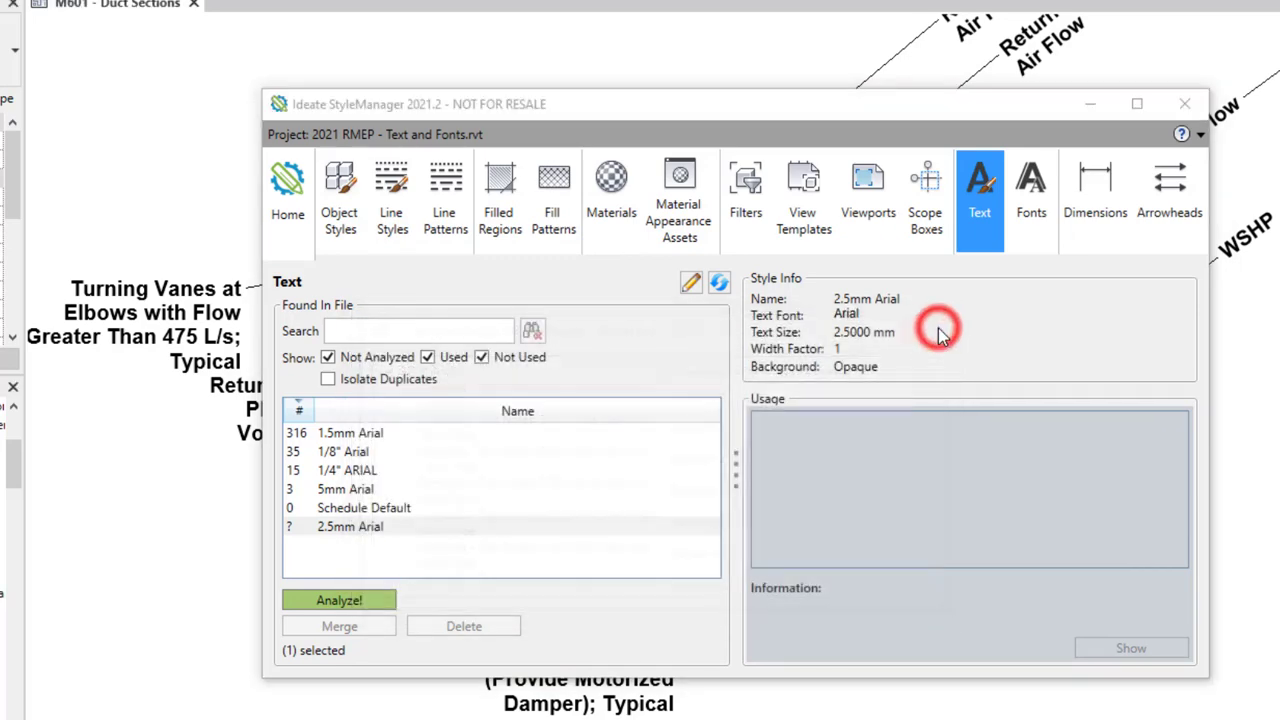
{"action": "double_click", "coordinate": [366, 527]}
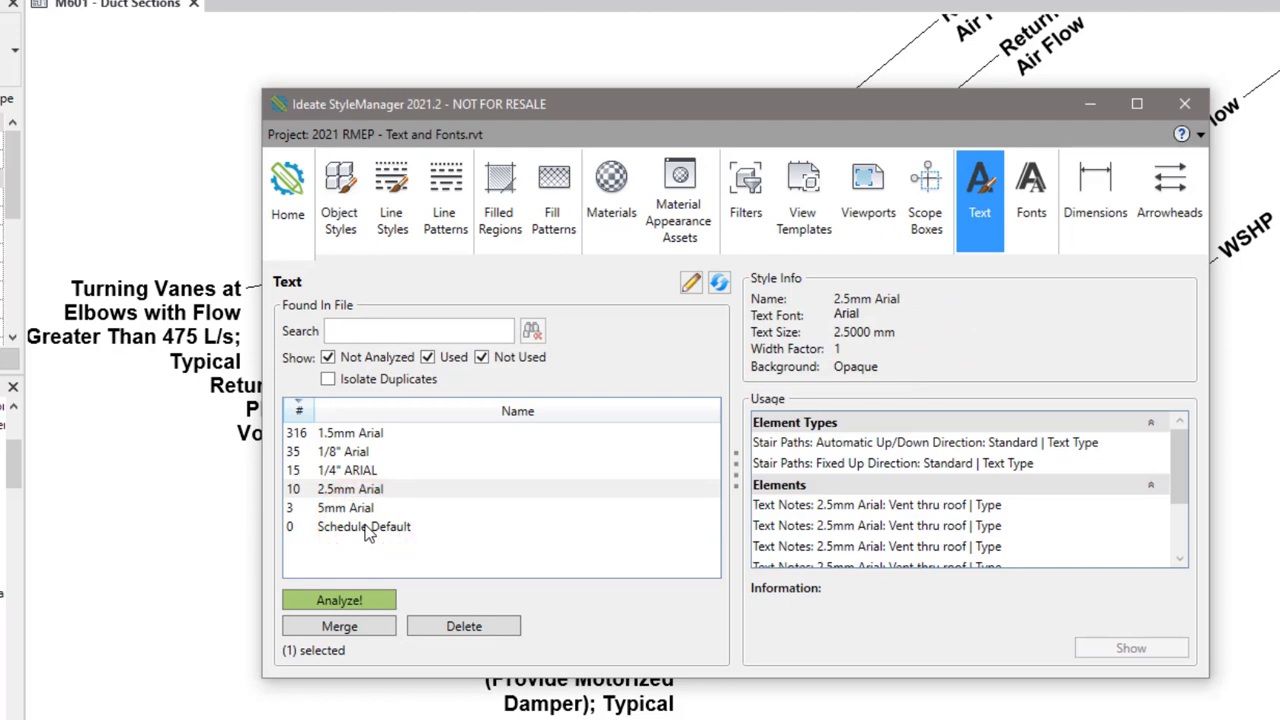
Check a 2.5mm Arial Vent thru roof note, then view 1/8" Arial's style info and usages.
{"action": "left_click", "coordinate": [351, 489]}
{"action": "left_click", "coordinate": [924, 525]}
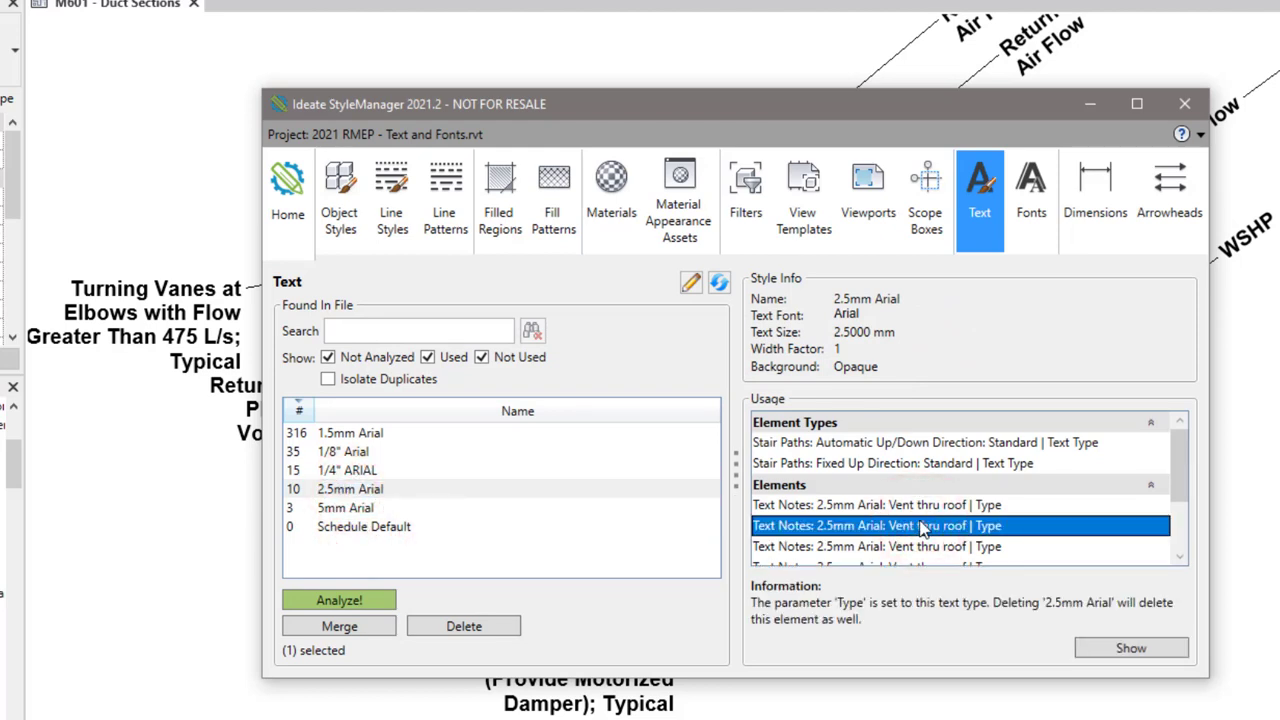
{"action": "left_click", "coordinate": [350, 452]}
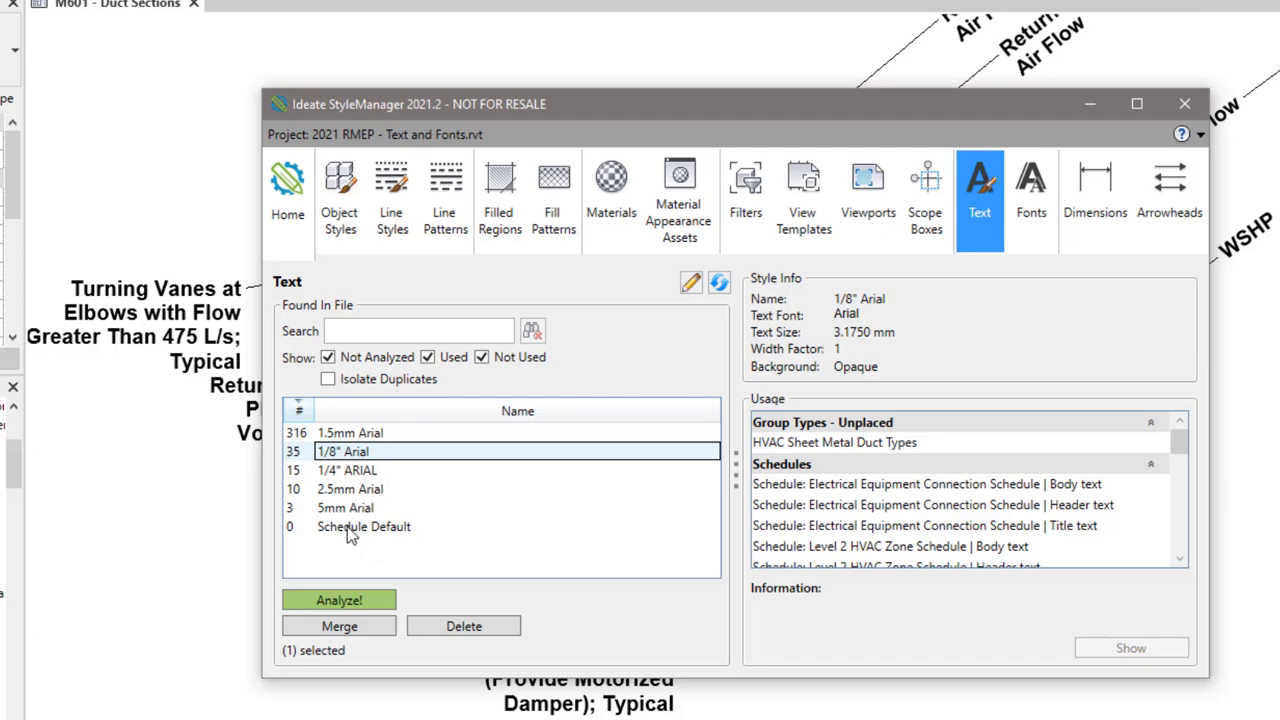
Open the Electrical Equipment Connection Schedule using 1/8" Arial headers, then also select 2.5mm Arial.
{"action": "double_click", "coordinate": [884, 505]}
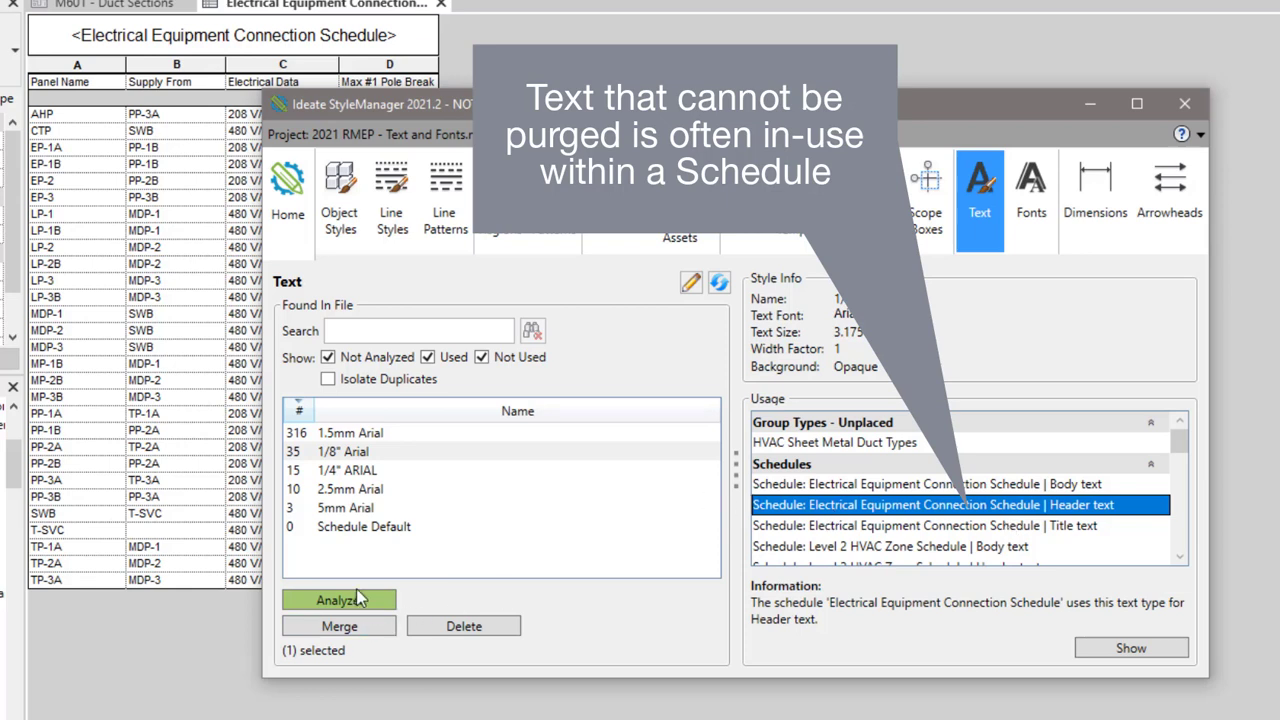
{"action": "left_click", "coordinate": [348, 489], "text": "ctrl"}
Merge 1/8" Arial into 2.5mm Arial, keeping 2.5mm Arial, and close the results.
{"action": "left_click", "coordinate": [368, 628]}
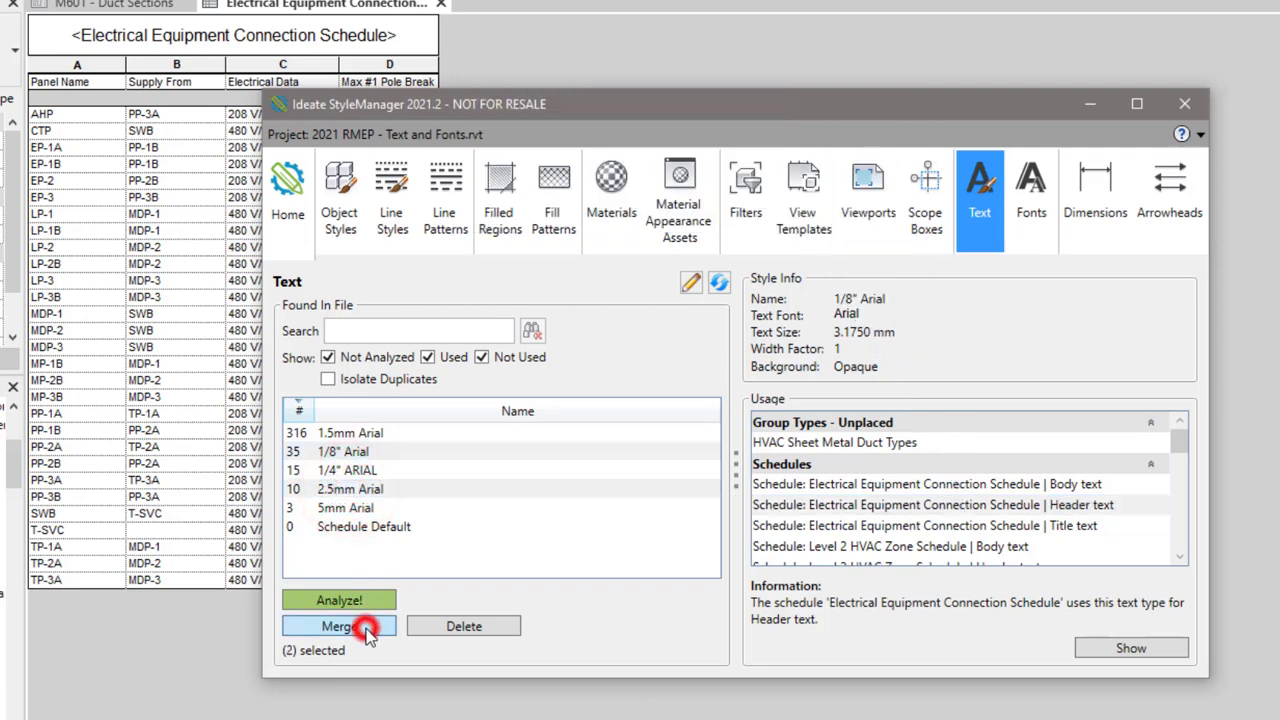
{"action": "left_click", "coordinate": [418, 367]}
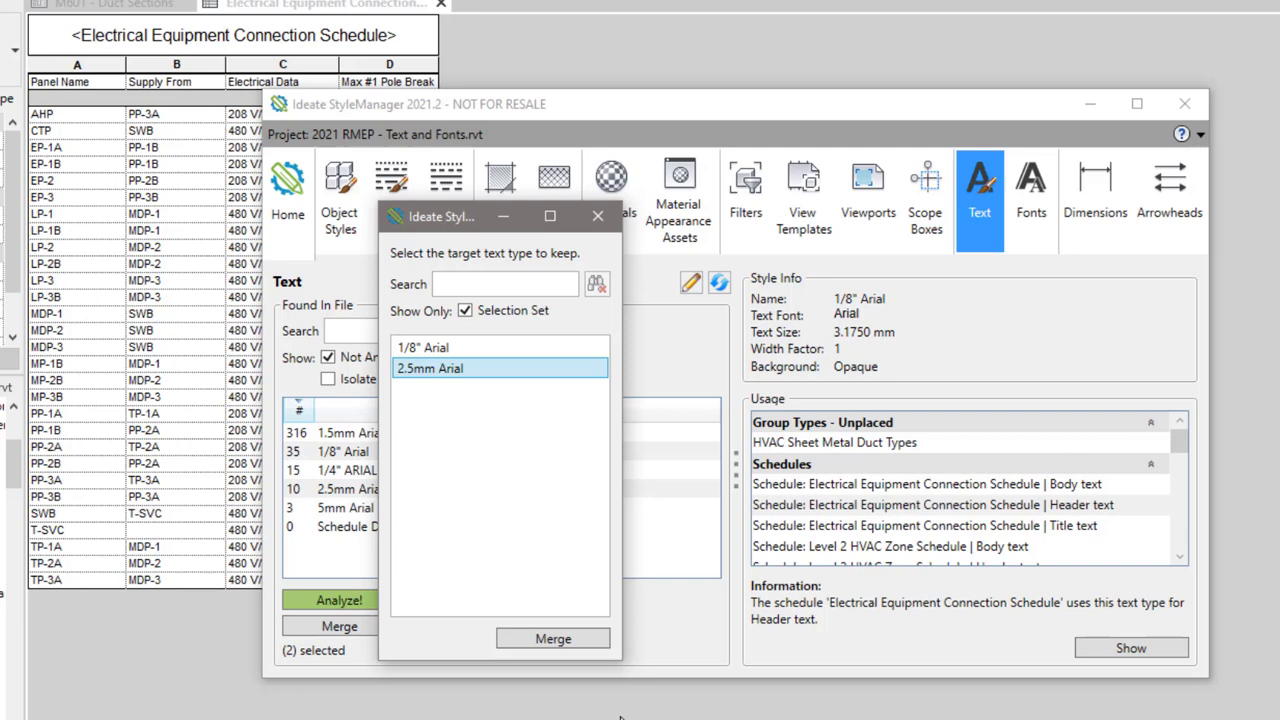
{"action": "left_click", "coordinate": [561, 641]}
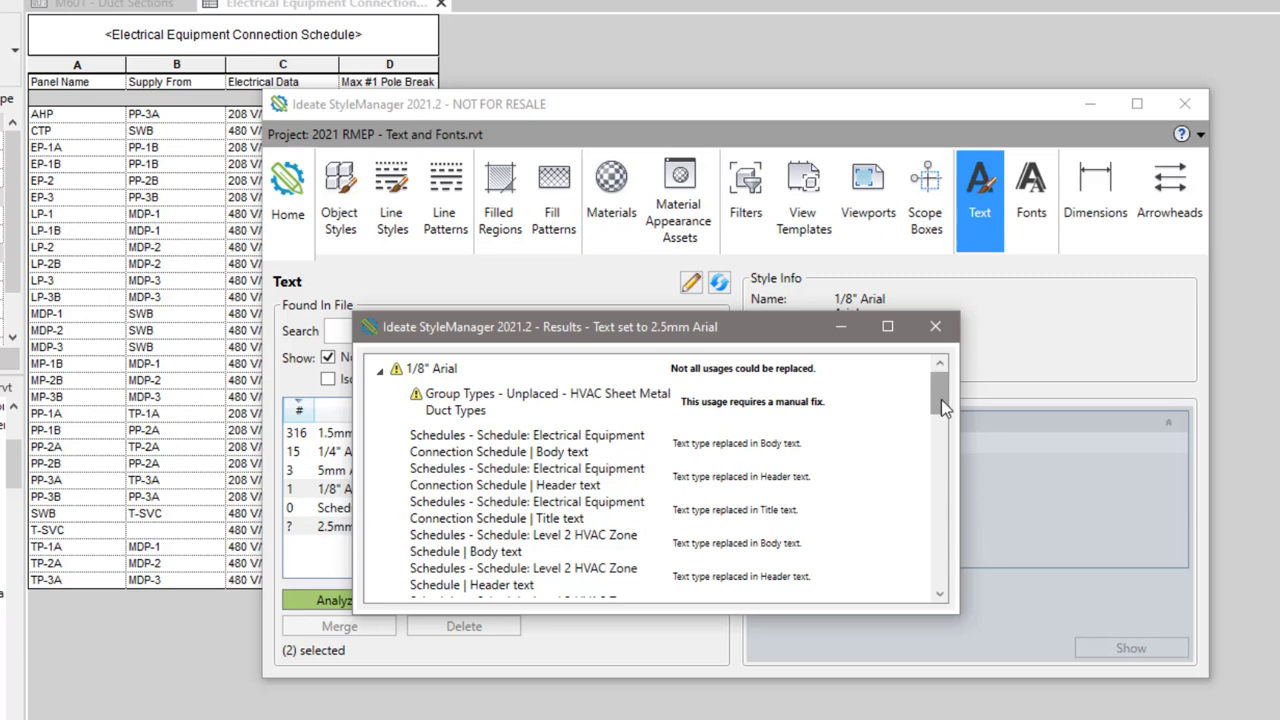
{"action": "mouse_move", "coordinate": [941, 399]}
{"action": "left_mouse_down"}
{"action": "mouse_move", "coordinate": [957, 537]}
{"action": "mouse_move", "coordinate": [958, 388]}
{"action": "left_mouse_up"}
{"action": "left_click", "coordinate": [935, 326]}
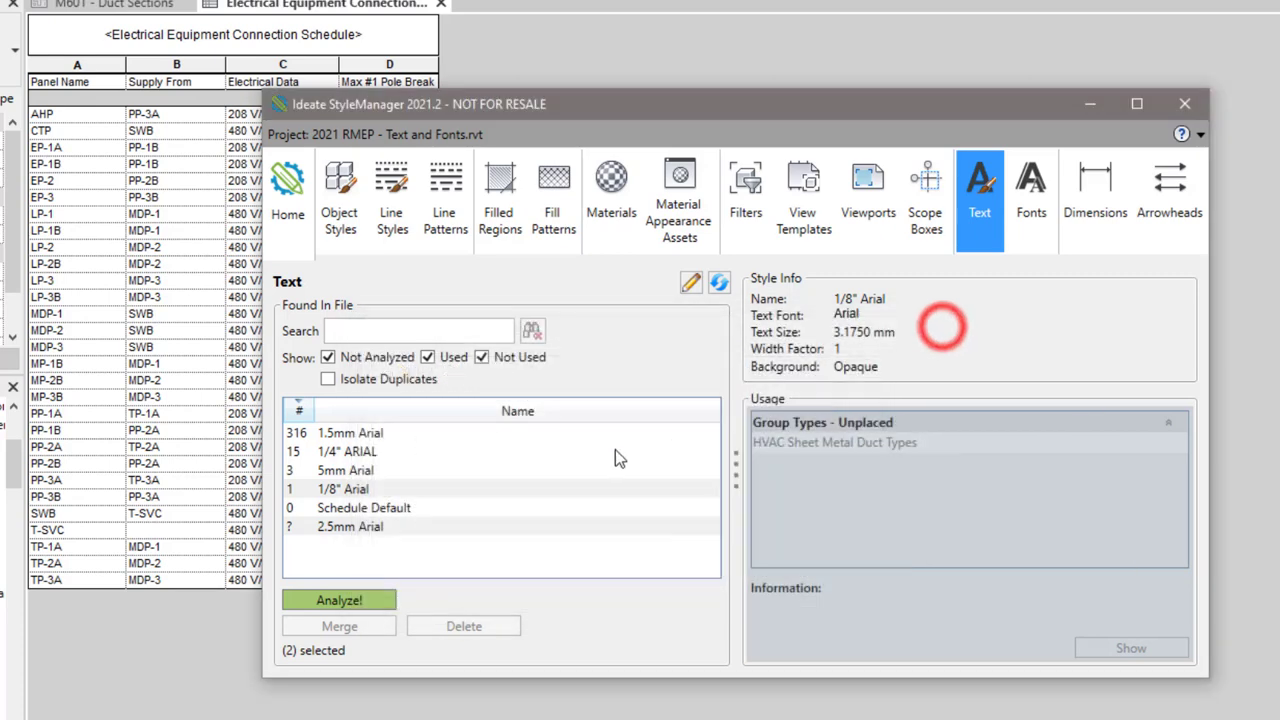
Delete the unplaced HVAC Sheet Metal Duct Types group still using 1/8" Arial.
{"action": "left_click", "coordinate": [348, 490]}
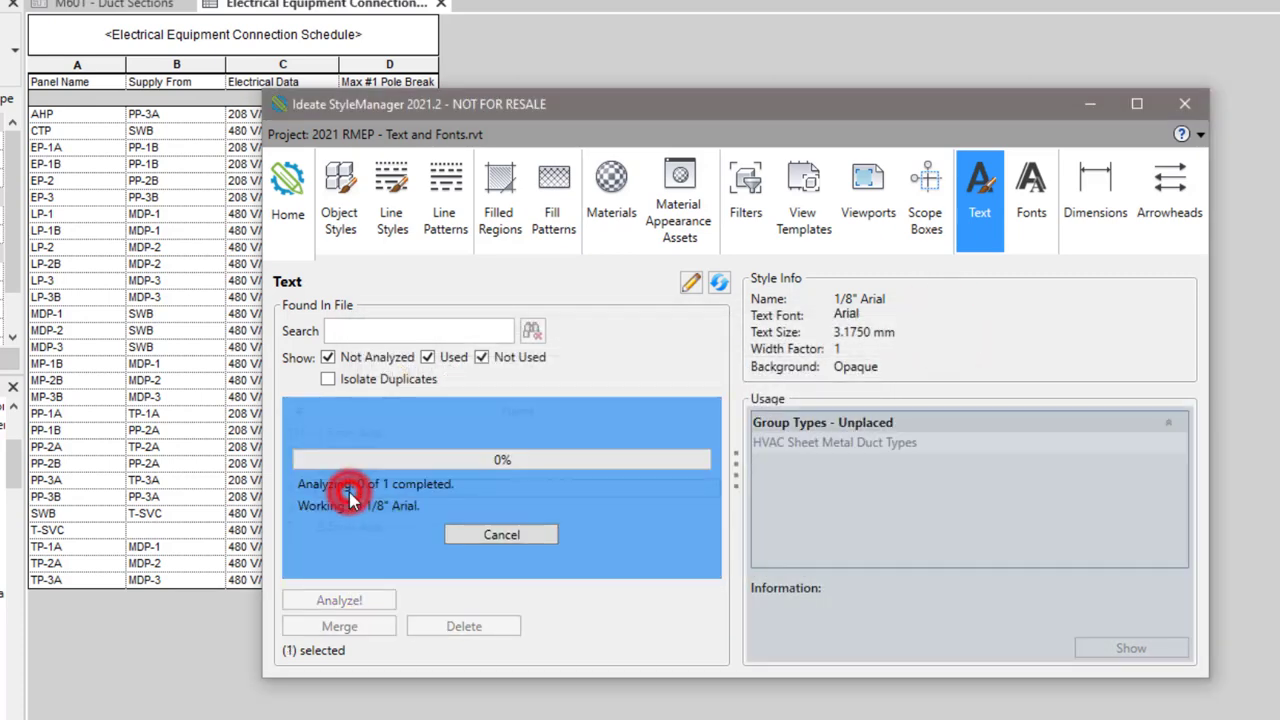
{"action": "left_click", "coordinate": [349, 490]}
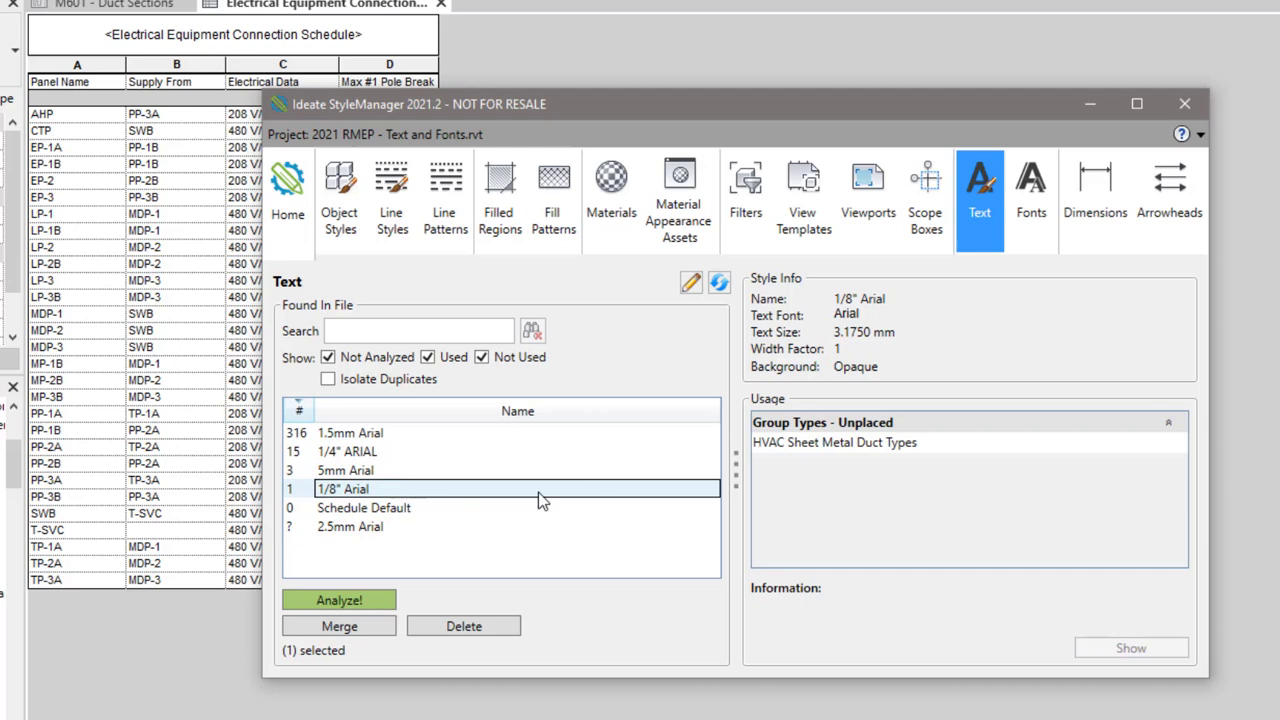
{"action": "left_click", "coordinate": [827, 450]}
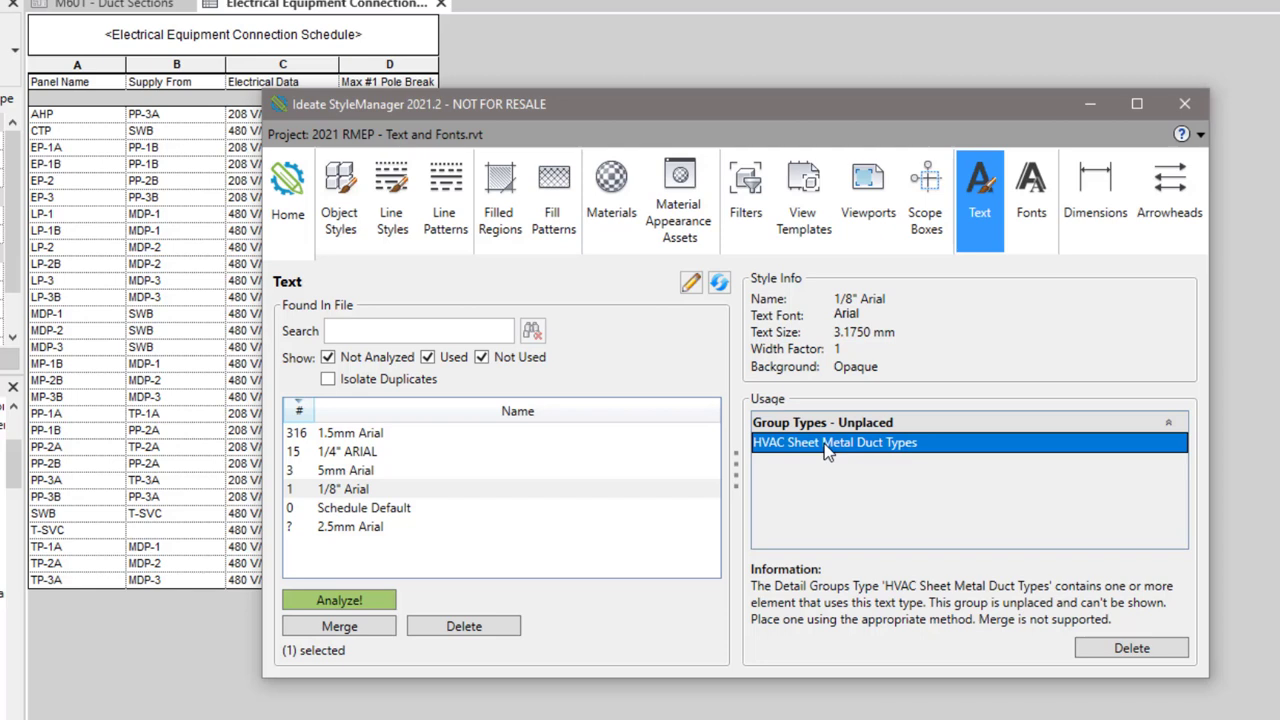
{"action": "left_click", "coordinate": [1127, 649]}
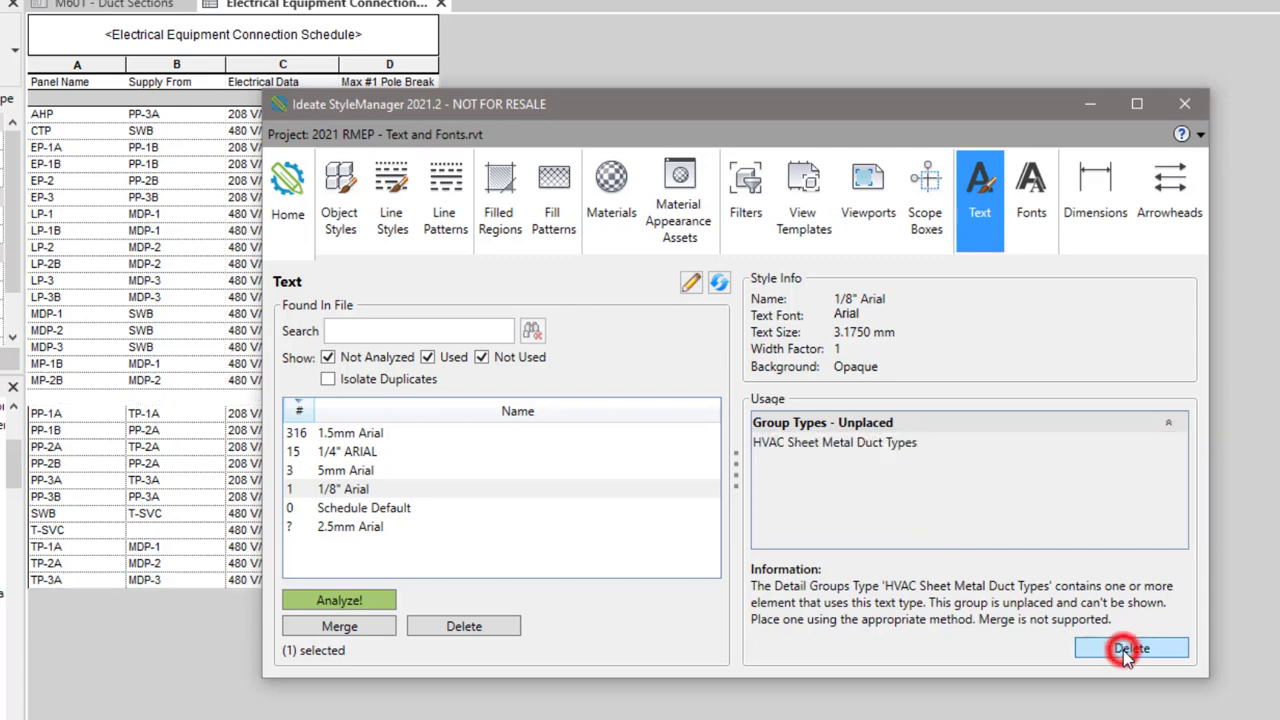
Delete the 1/8" Arial text type and close the deletion results.
{"action": "left_click", "coordinate": [313, 490]}
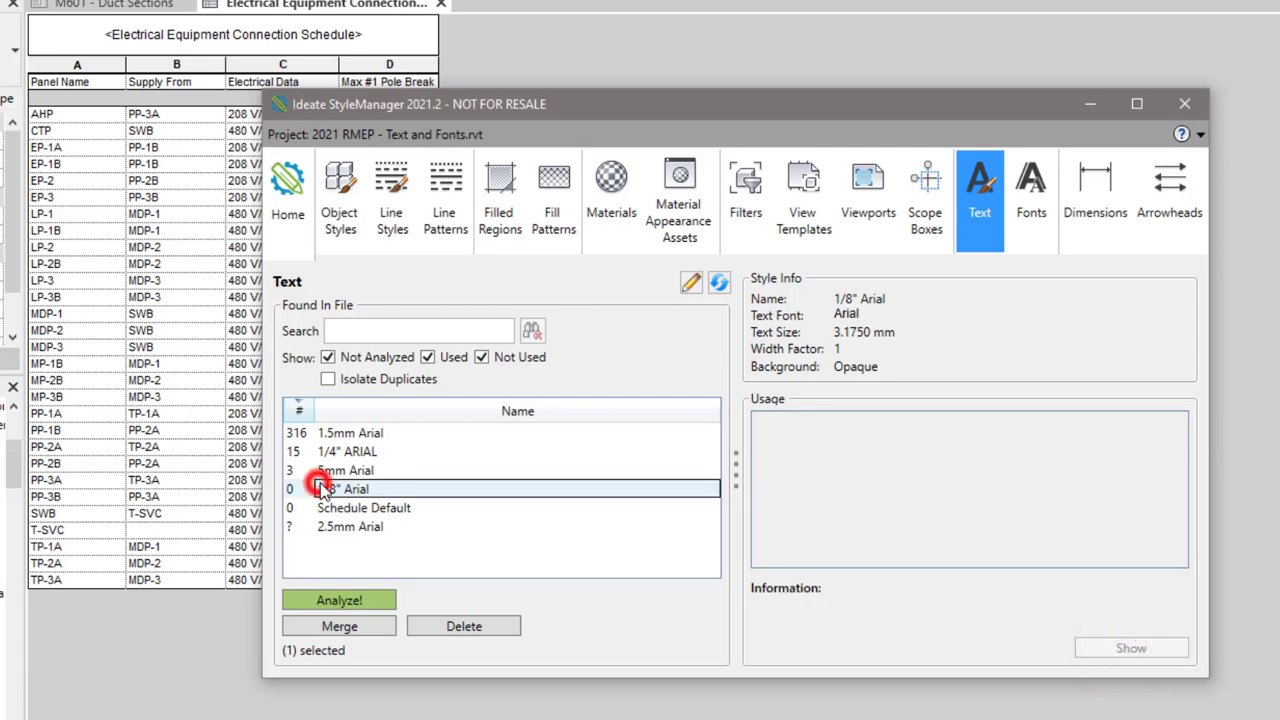
{"action": "left_click", "coordinate": [466, 628]}
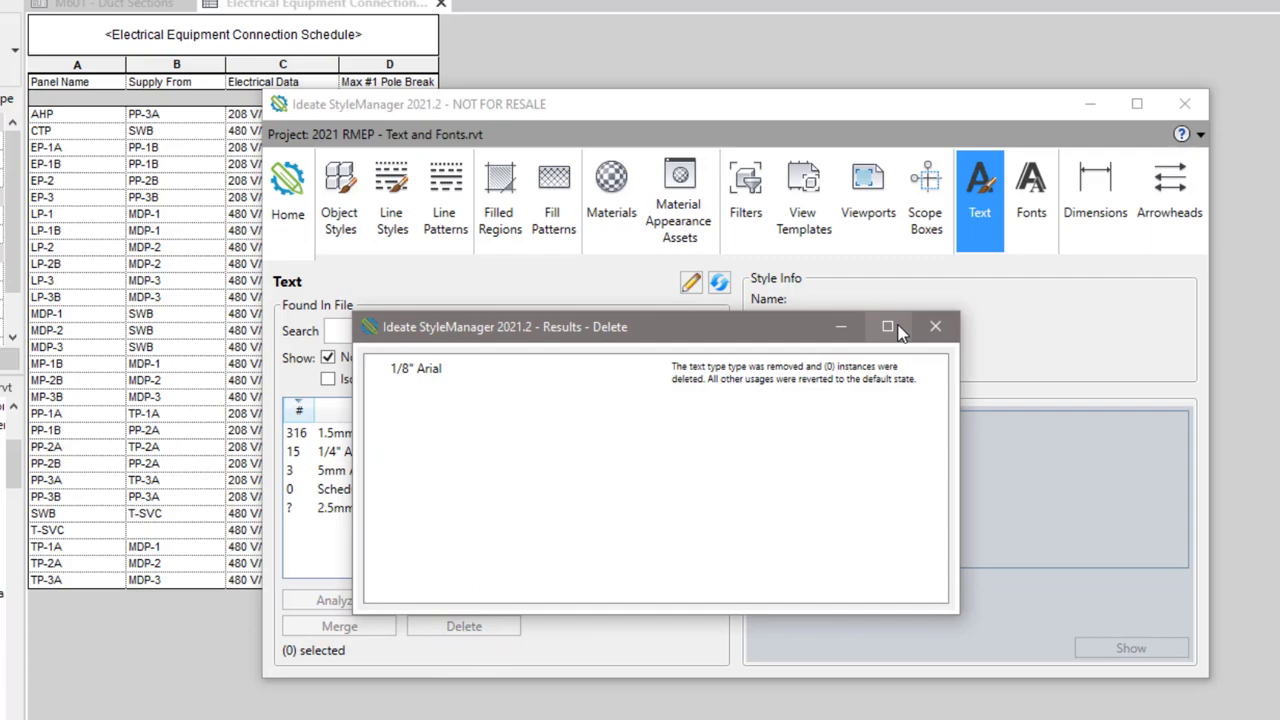
{"action": "left_click", "coordinate": [943, 329]}
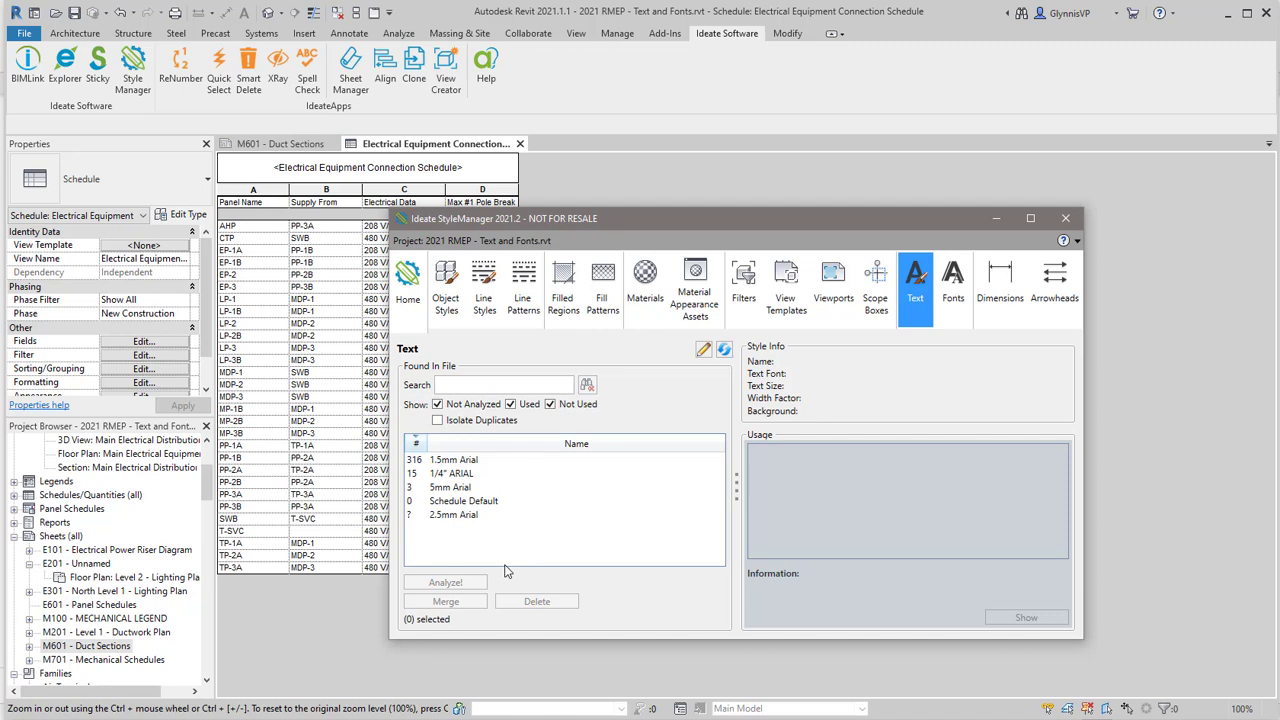
Open the Condensate Drain drafting view from a 1/4" ARIAL usage and move StyleManager aside.
{"action": "left_click", "coordinate": [452, 473]}
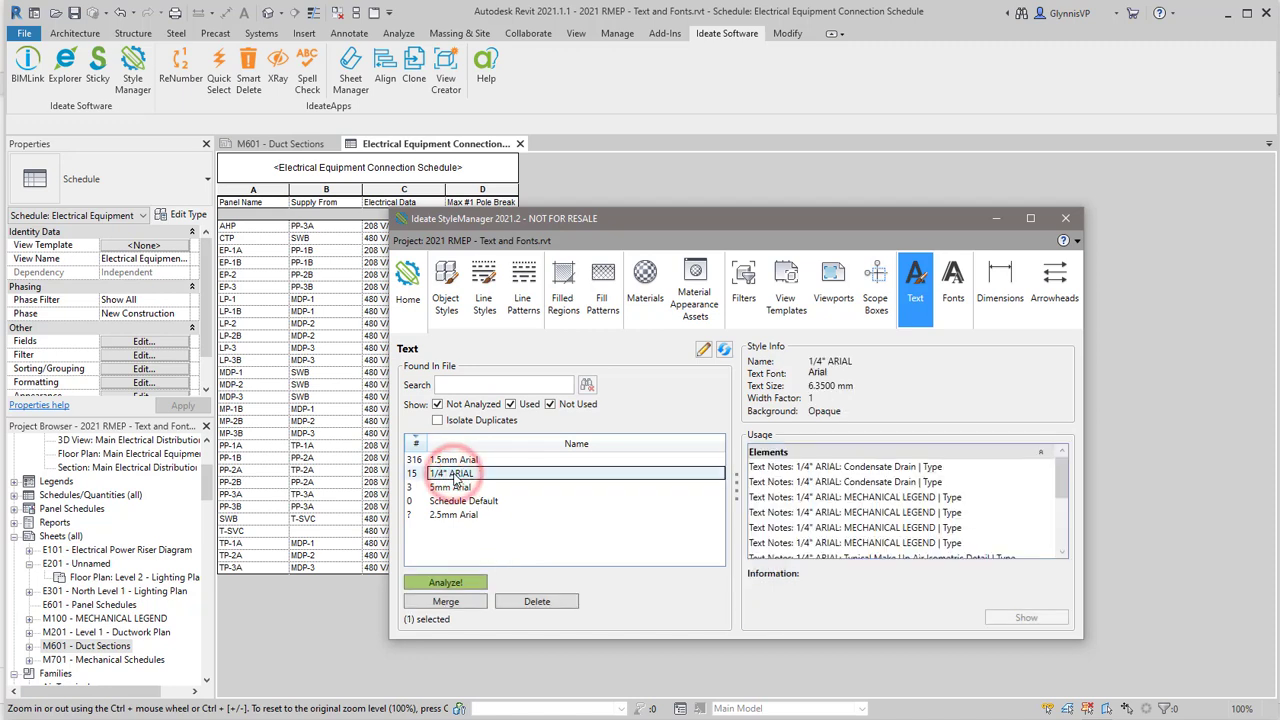
{"action": "double_click", "coordinate": [855, 485]}
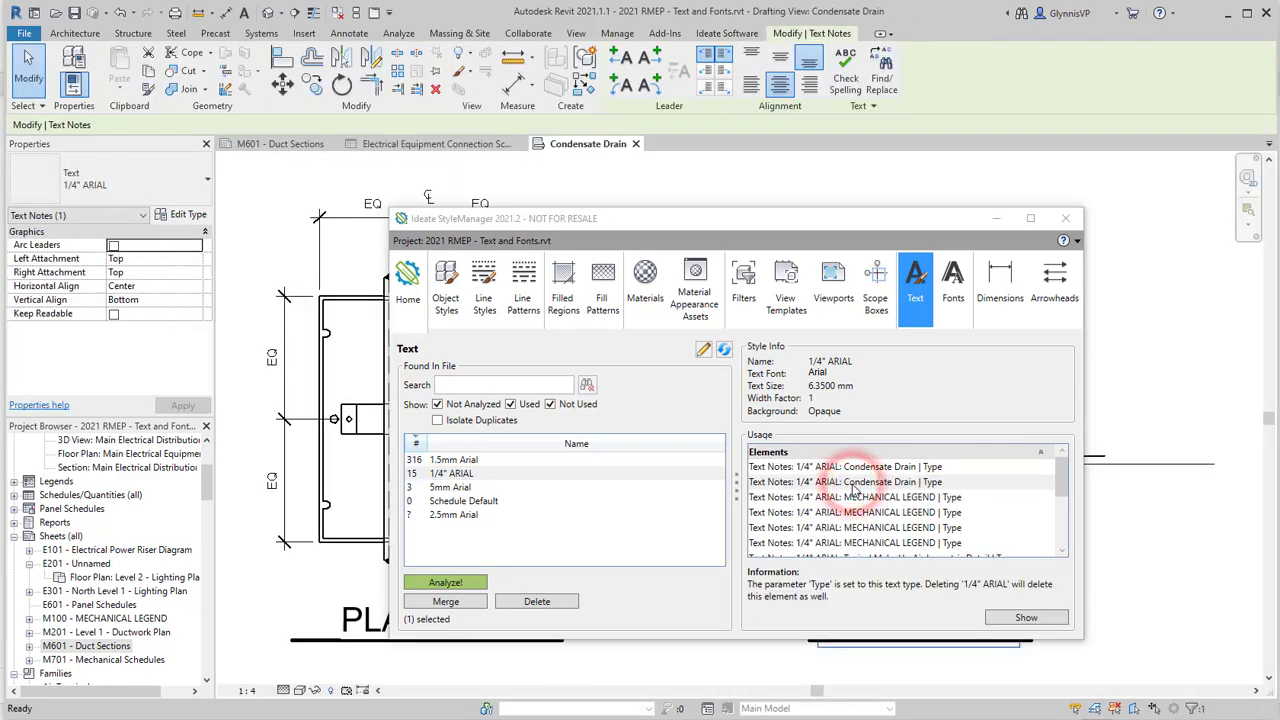
{"action": "mouse_move", "coordinate": [785, 218]}
{"action": "left_mouse_down"}
{"action": "mouse_move", "coordinate": [1058, 278]}
{"action": "mouse_move", "coordinate": [981, 196]}
{"action": "mouse_move", "coordinate": [995, 222]}
{"action": "mouse_move", "coordinate": [940, 702]}
{"action": "mouse_move", "coordinate": [808, 232]}
{"action": "mouse_move", "coordinate": [808, 178]}
{"action": "left_mouse_up"}
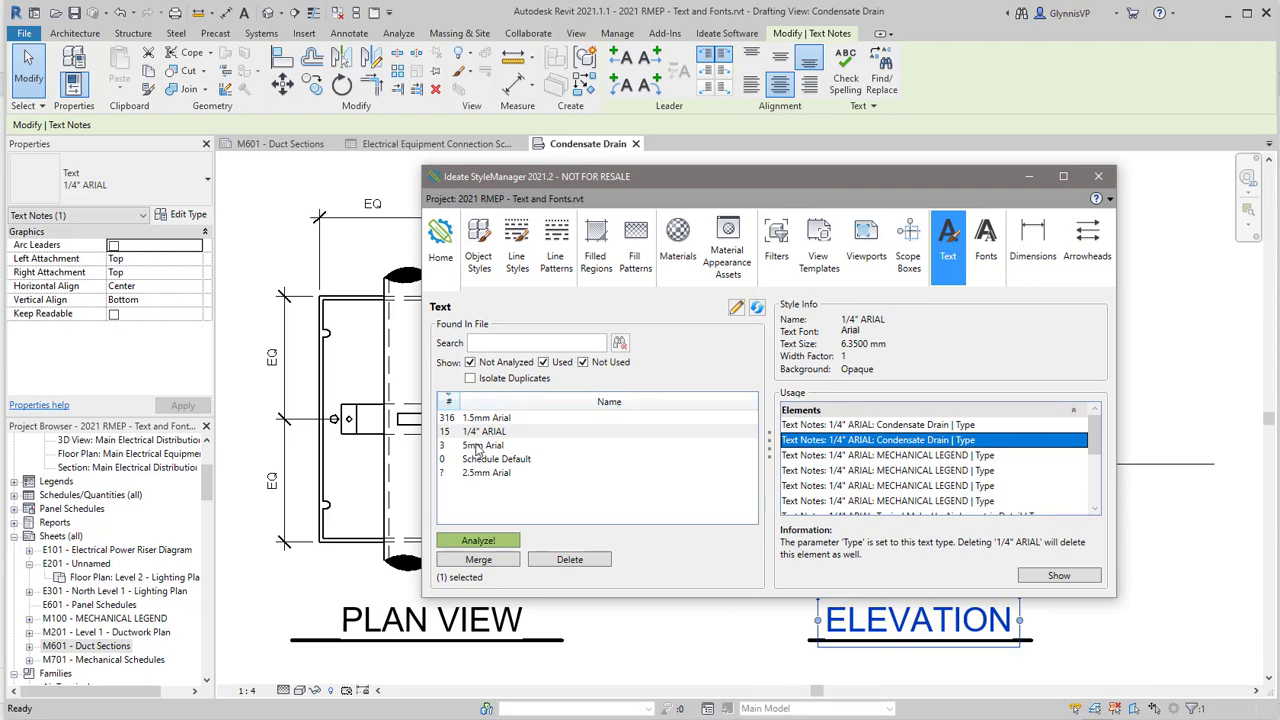
Rename the 1/4" ARIAL text type to 6.5mm.
{"action": "left_click", "coordinate": [736, 307]}
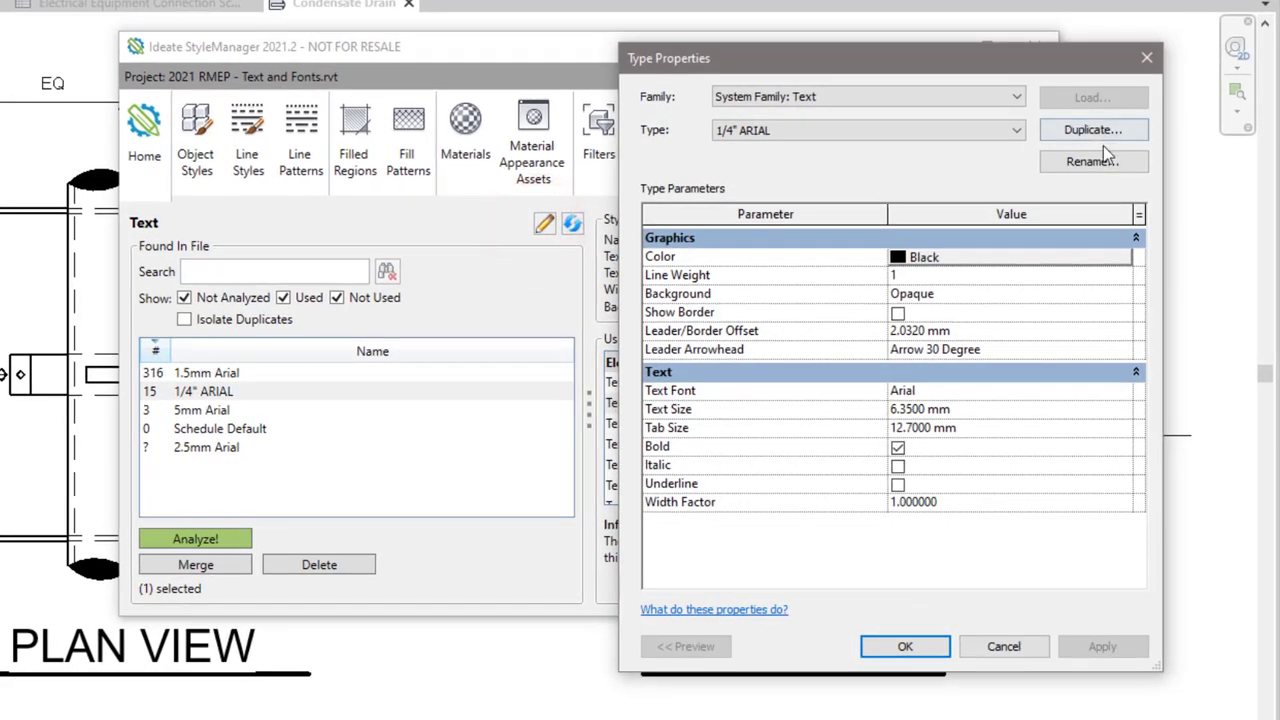
{"action": "left_click", "coordinate": [1100, 160]}
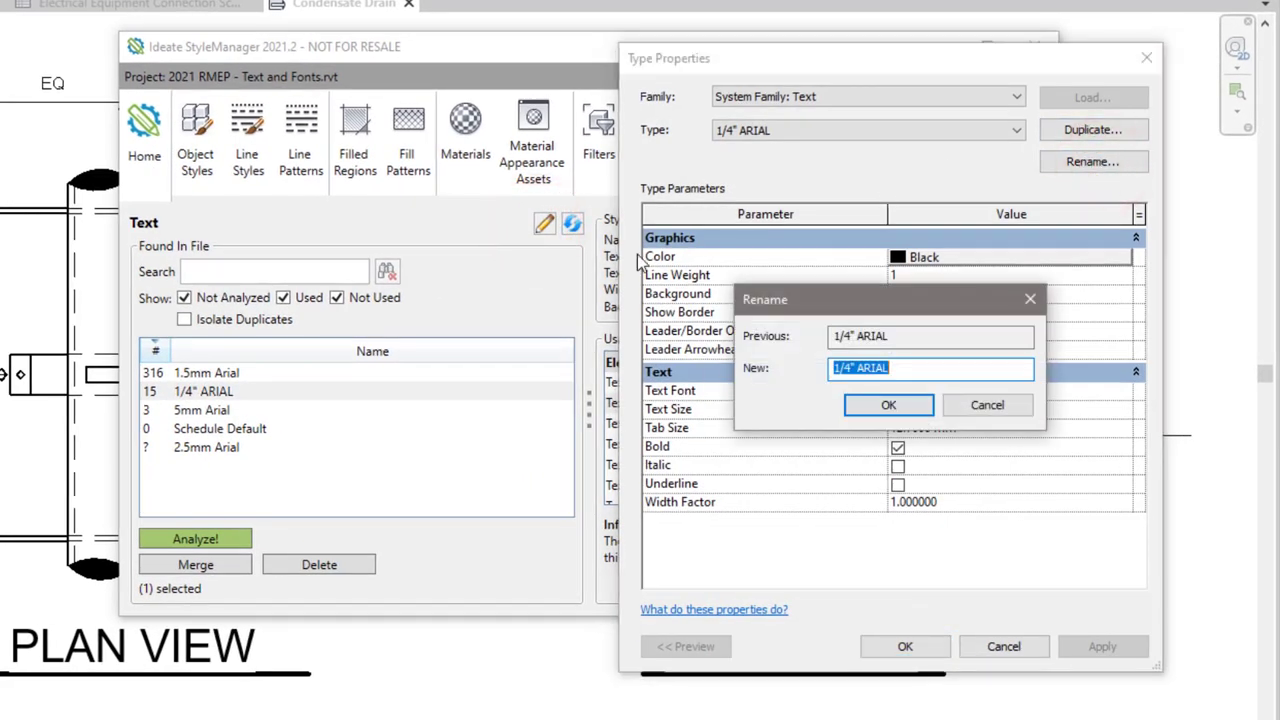
{"action": "type", "text": "6"}
{"action": "type", "text": "mm"}
{"action": "key", "text": "Return"}
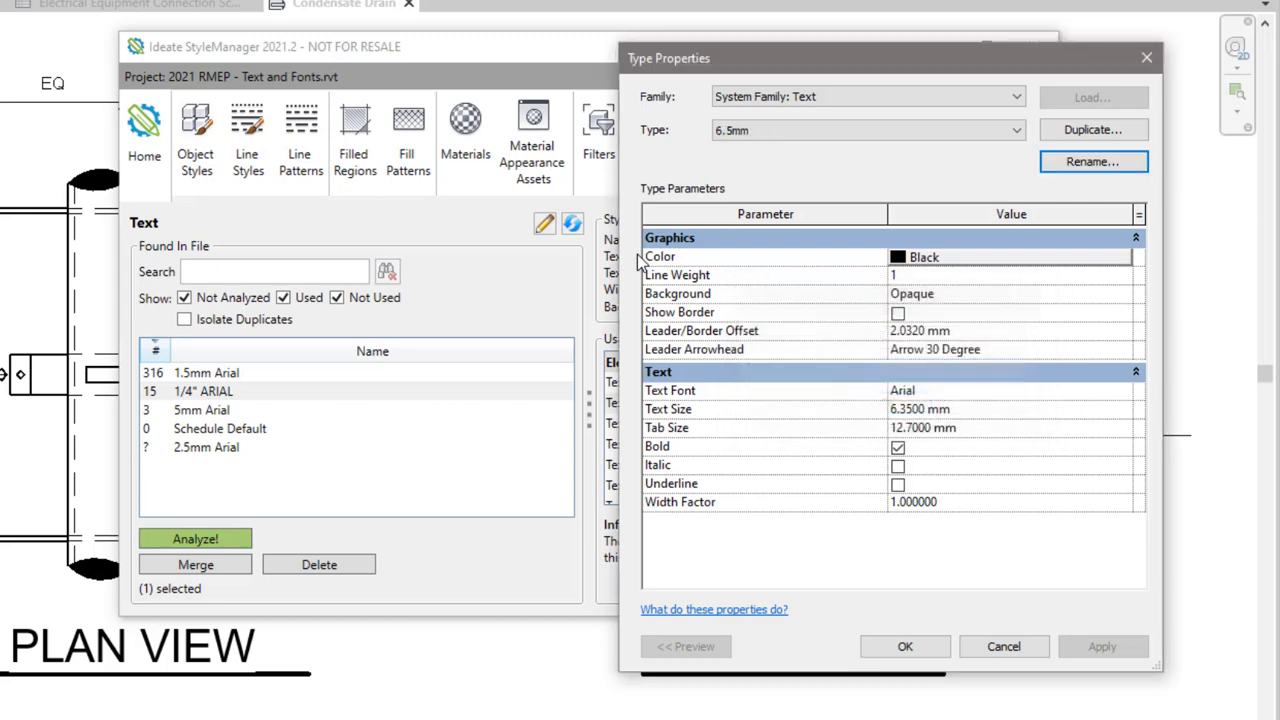
Set the text size to 6.5 mm and refresh StyleManager to show the 6.5mm type.
{"action": "left_click", "coordinate": [975, 415]}
{"action": "type", "text": "6."}
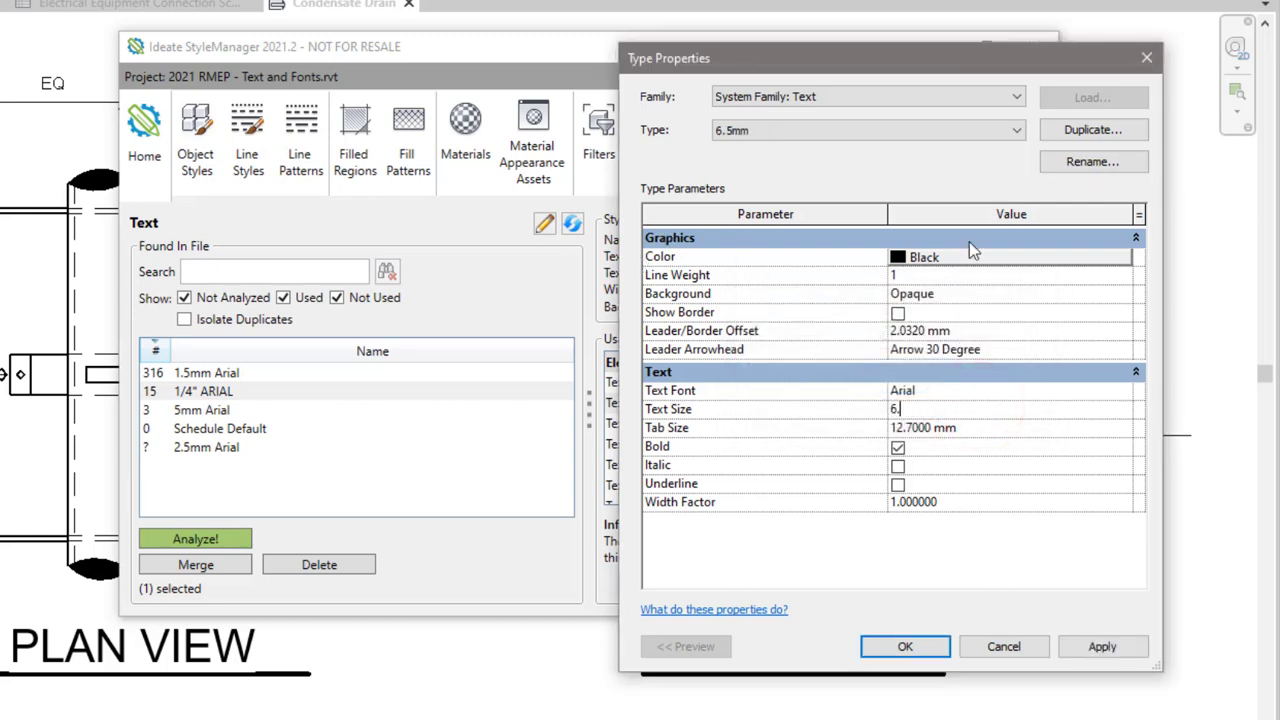
{"action": "type", "text": "5"}
{"action": "left_click", "coordinate": [928, 647]}
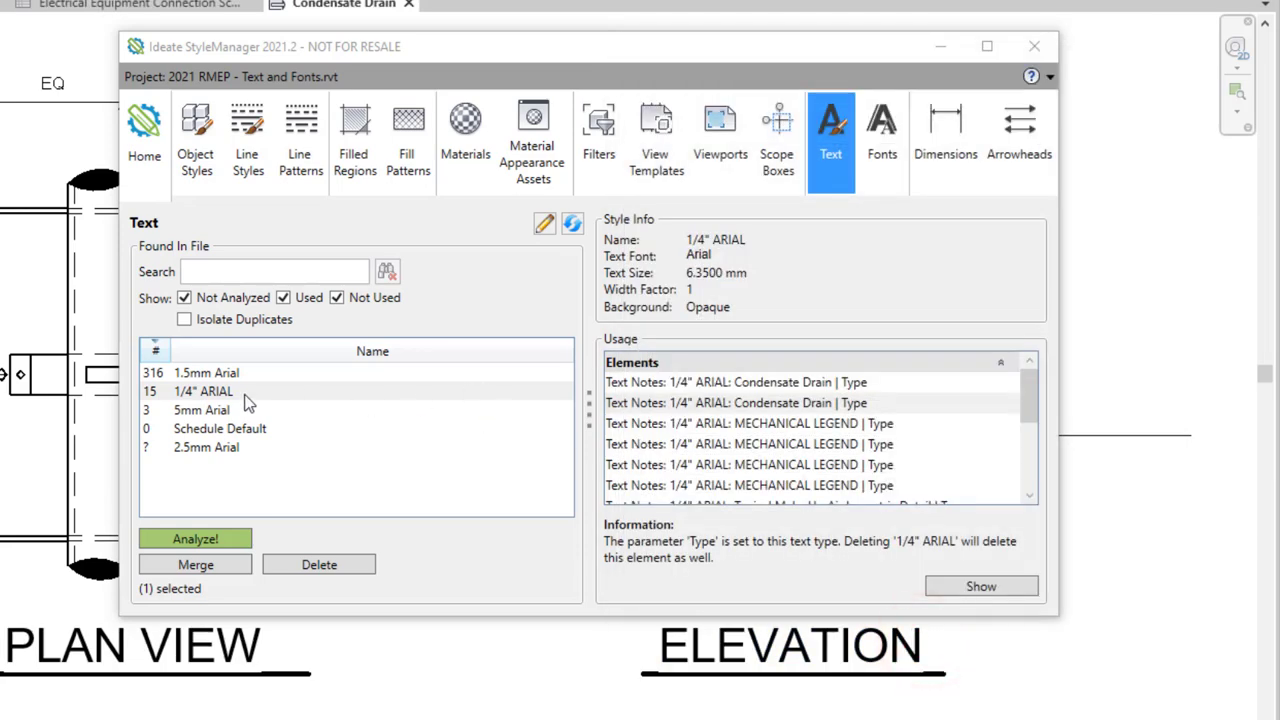
{"action": "left_click", "coordinate": [243, 392]}
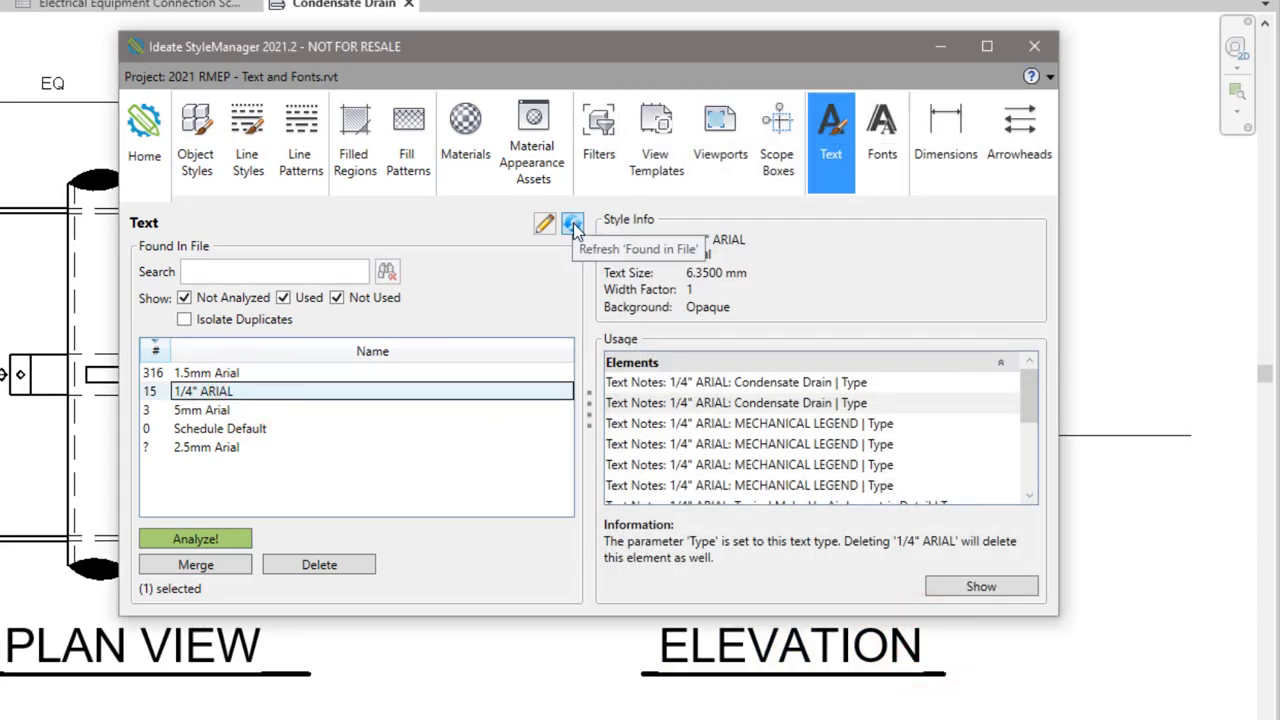
{"action": "left_click", "coordinate": [573, 226]}
{"action": "left_click", "coordinate": [205, 392]}
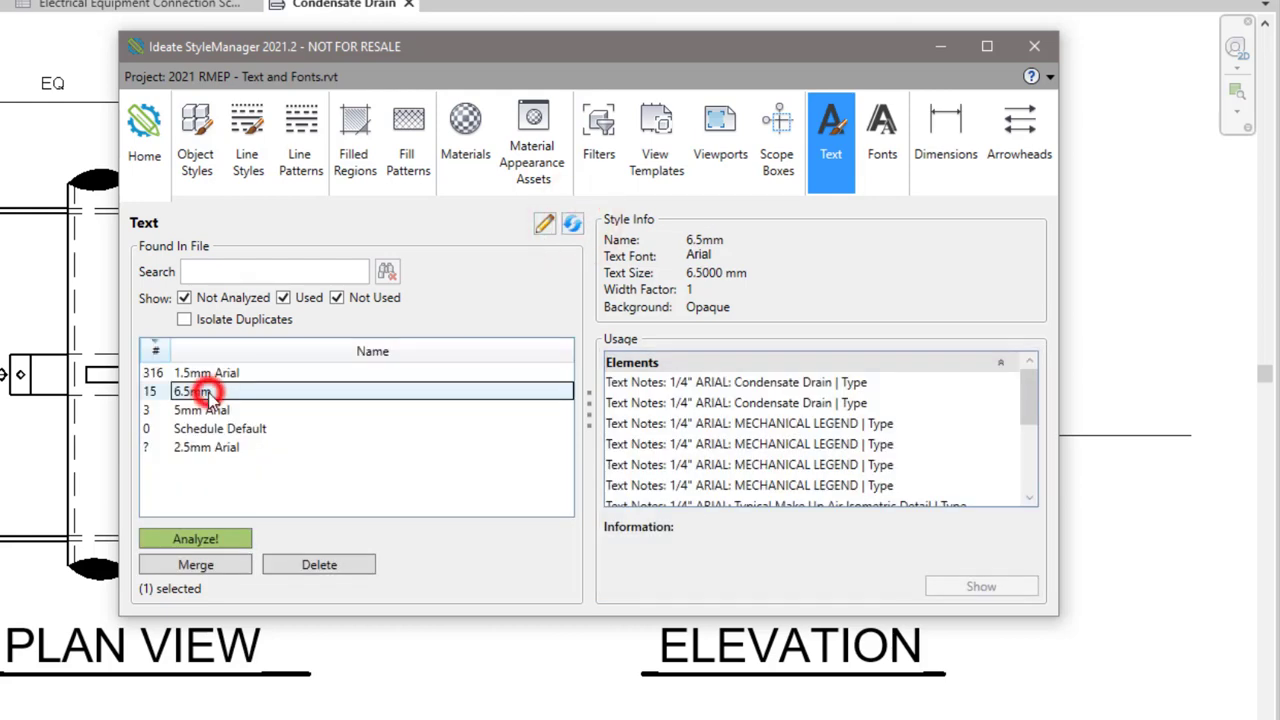